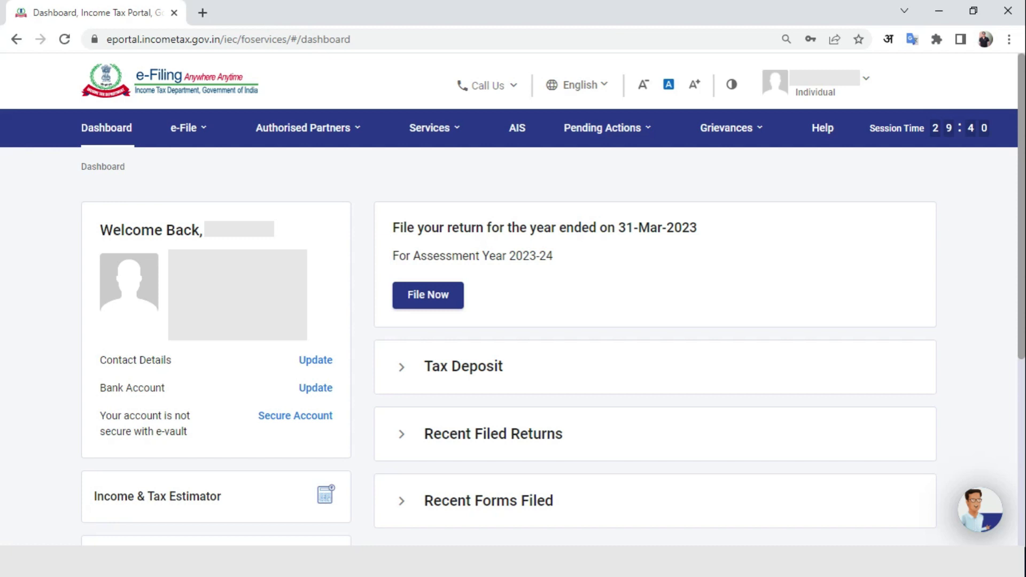
# Start filing an income tax return for assessment year 2023-24 (Current A.Y.) in Online mode and continue.
pyautogui.click(207, 130)
pyautogui.moveTo(305, 174)
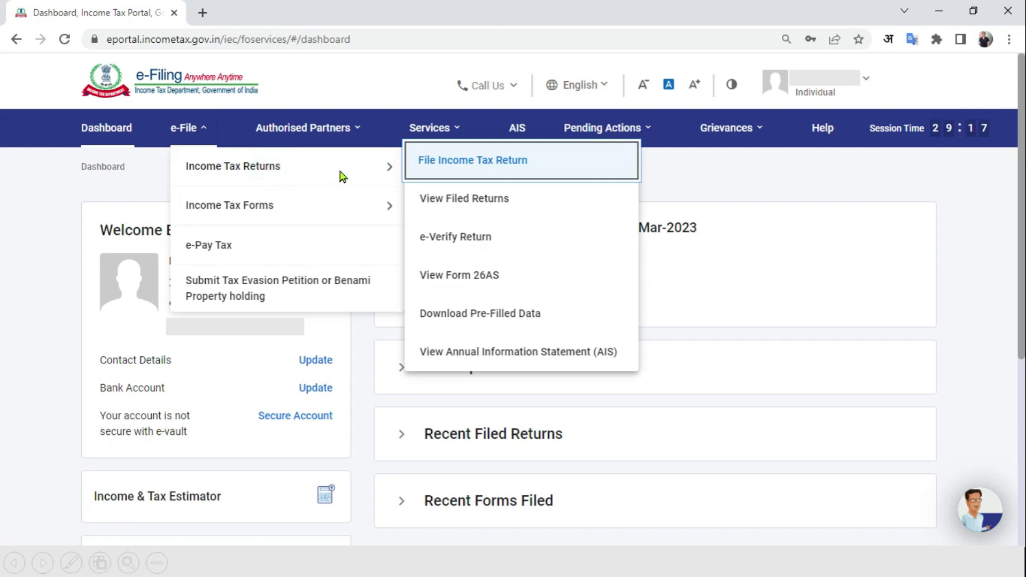
pyautogui.click(428, 171)
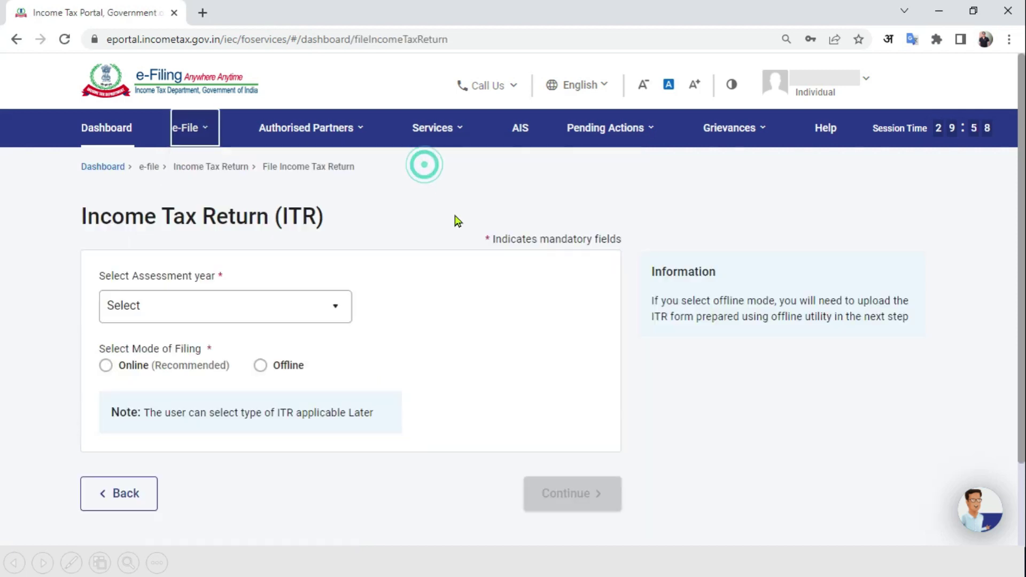
pyautogui.click(327, 314)
pyautogui.click(248, 372)
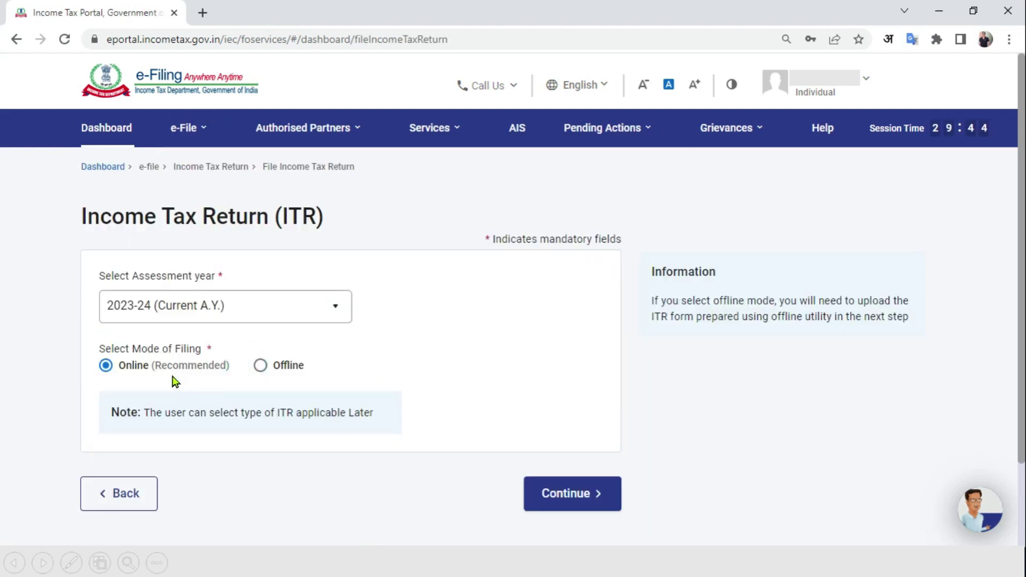
pyautogui.click(554, 506)
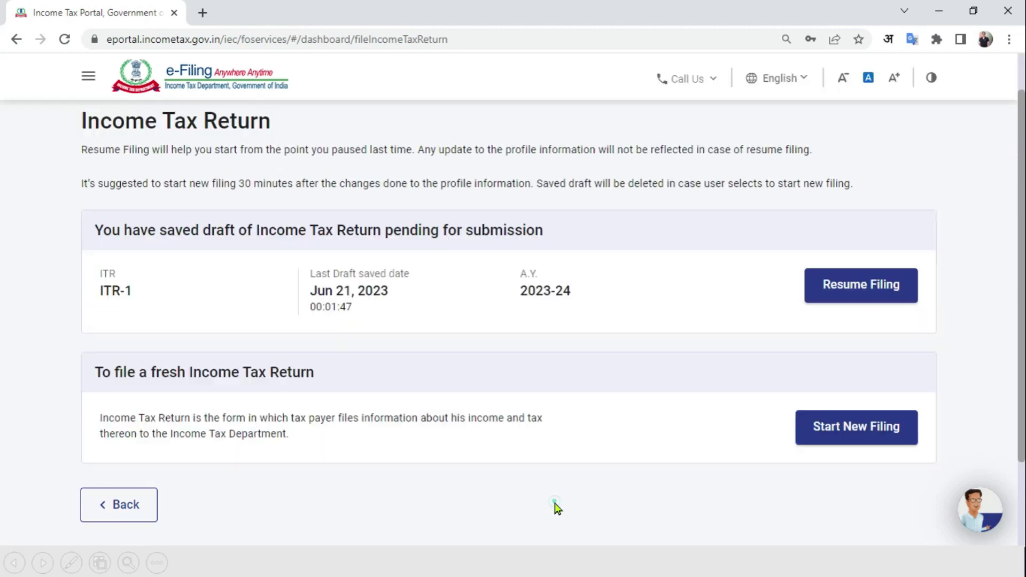
# Start a new filing instead of resuming the draft, choose form ITR - 1, and get the return started.
pyautogui.click(877, 437)
pyautogui.click(688, 354)
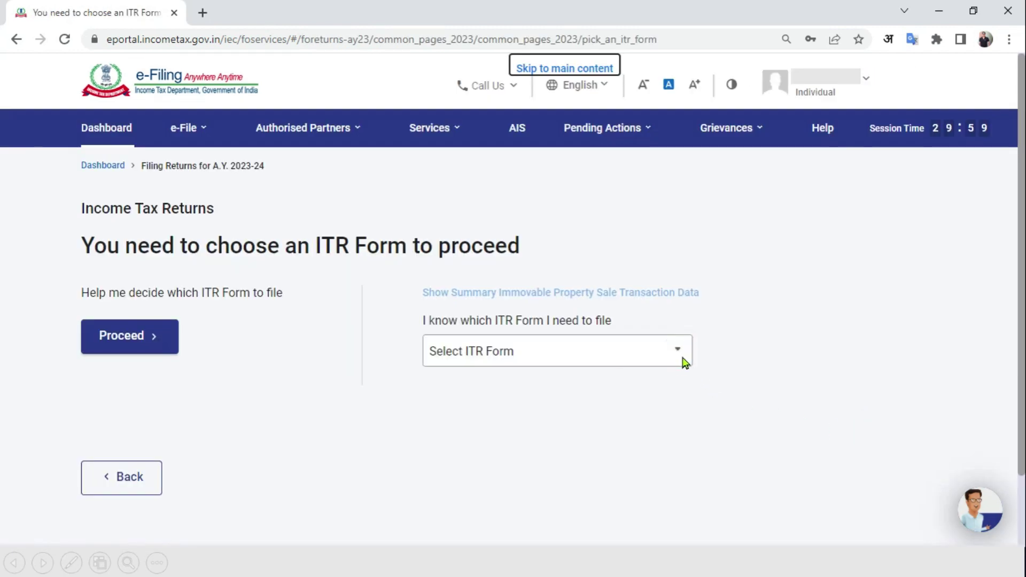
pyautogui.click(683, 360)
pyautogui.click(576, 342)
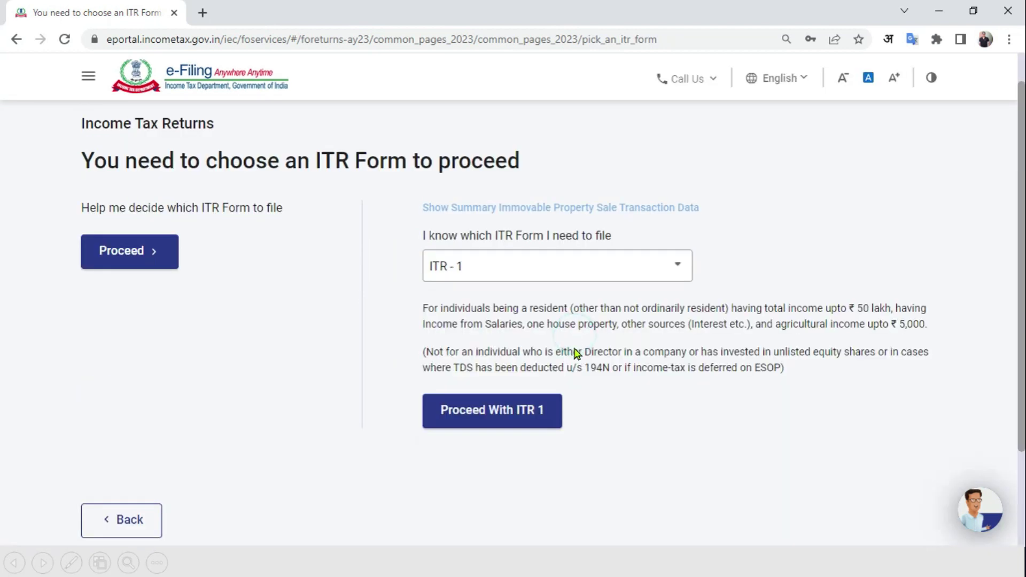
pyautogui.click(552, 410)
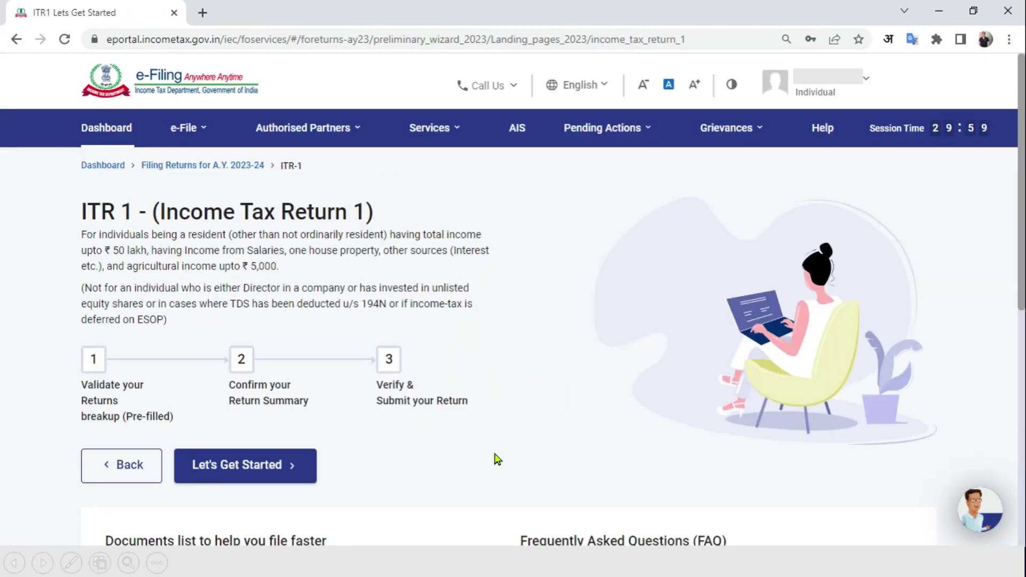
pyautogui.click(294, 478)
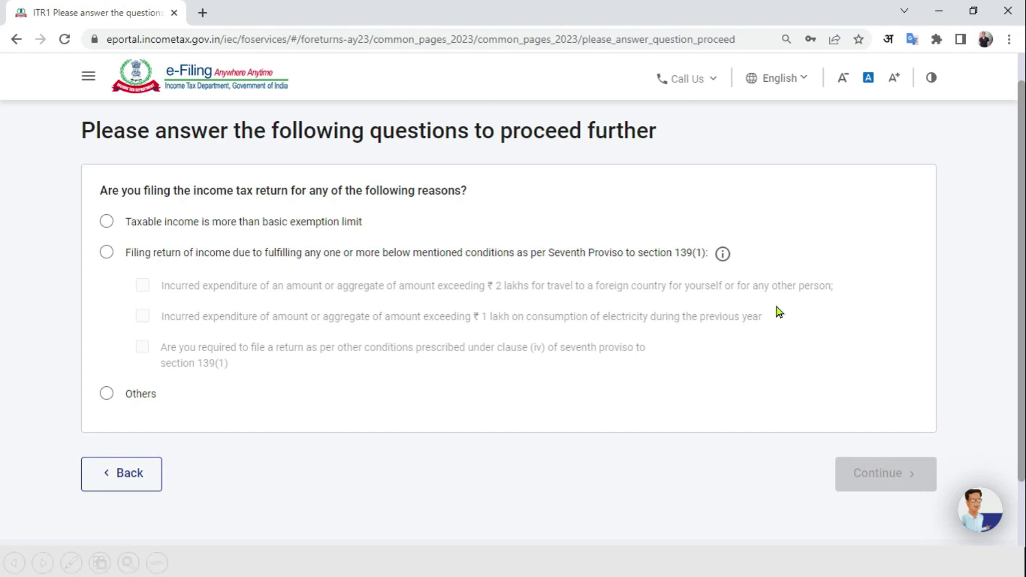
# Give "Taxable income is more than basic exemption limit" as the filing reason, continue, and accept the pre-filled return notice.
pyautogui.click(277, 230)
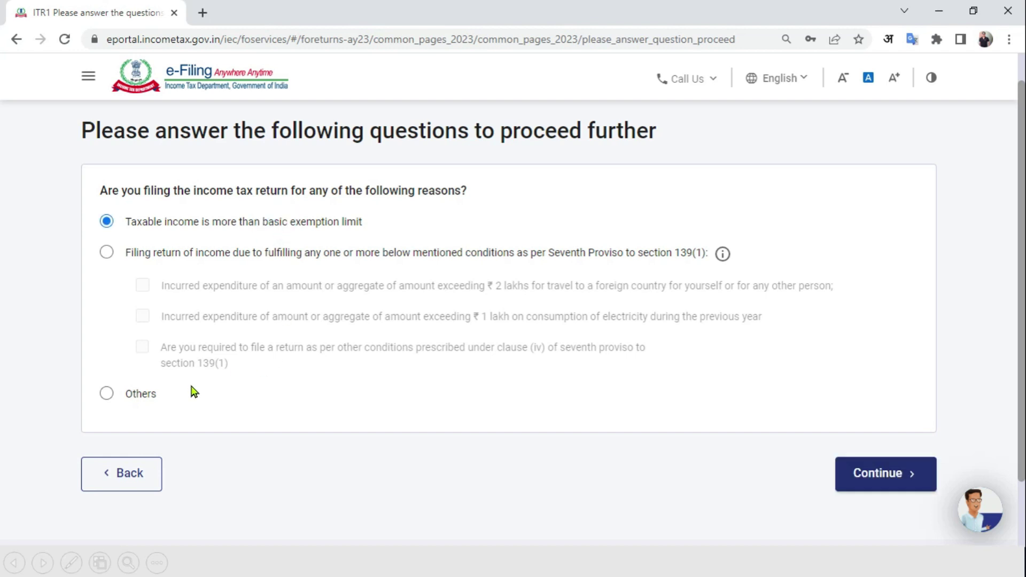
pyautogui.click(877, 476)
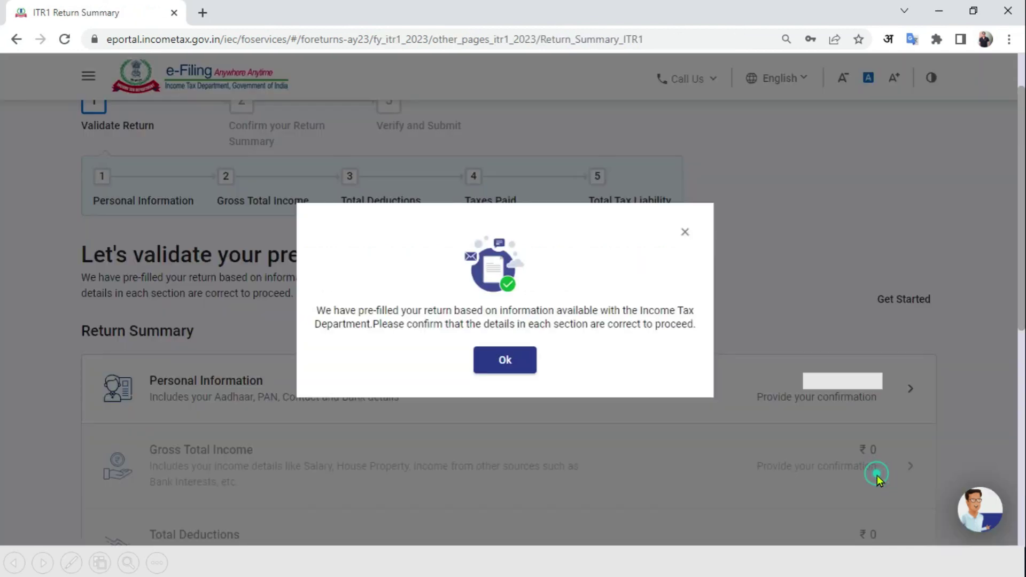
pyautogui.click(506, 361)
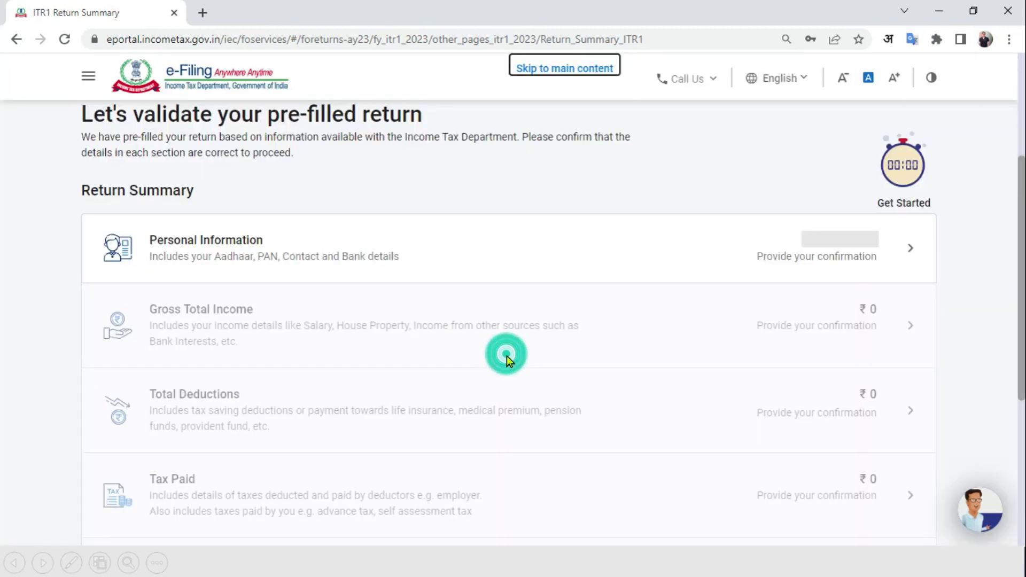
# Open the Personal Information section of the return and set Nature of Employment to Others.
pyautogui.click(871, 260)
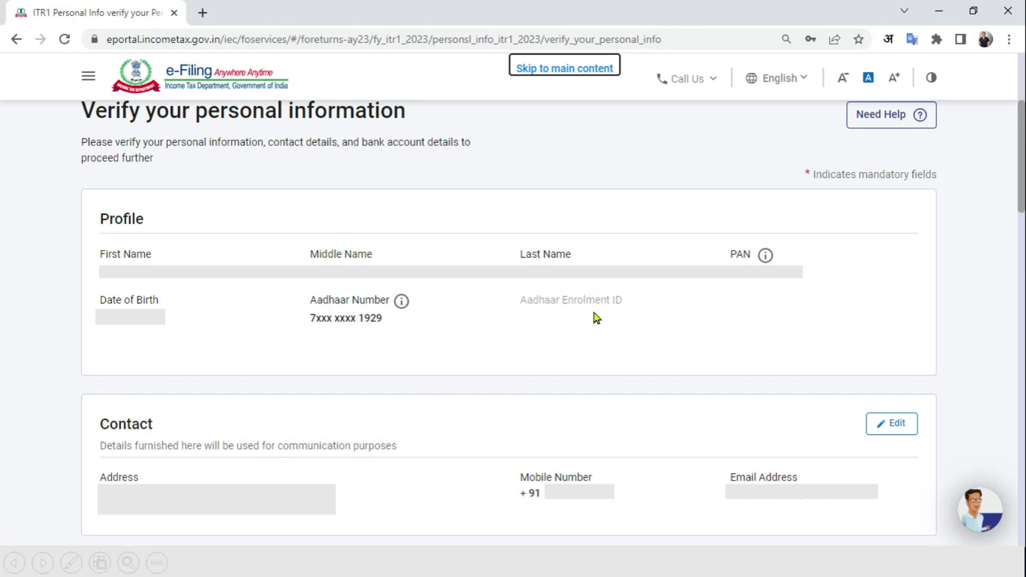
pyautogui.scroll(-7, 857, 382)
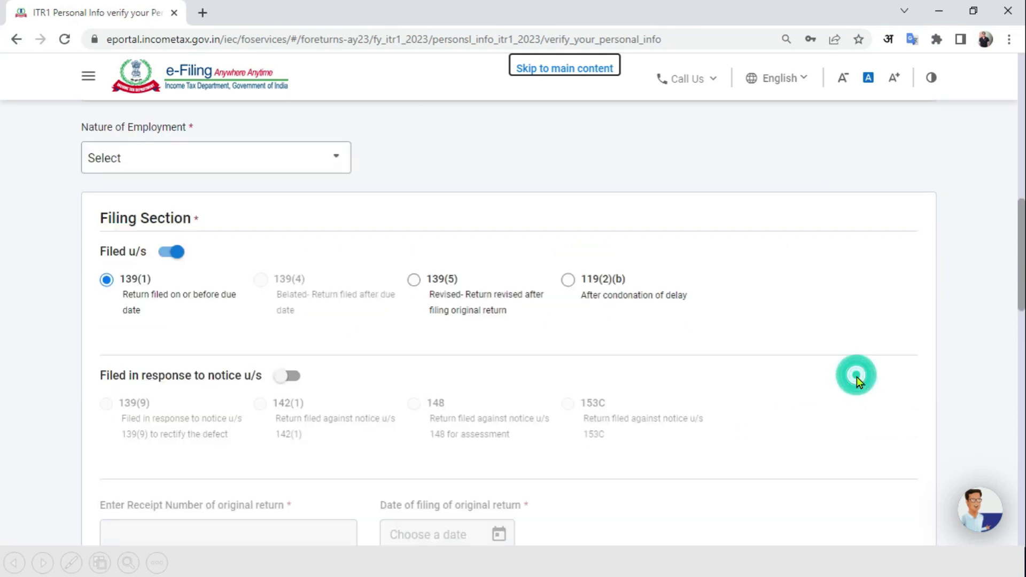
pyautogui.click(322, 162)
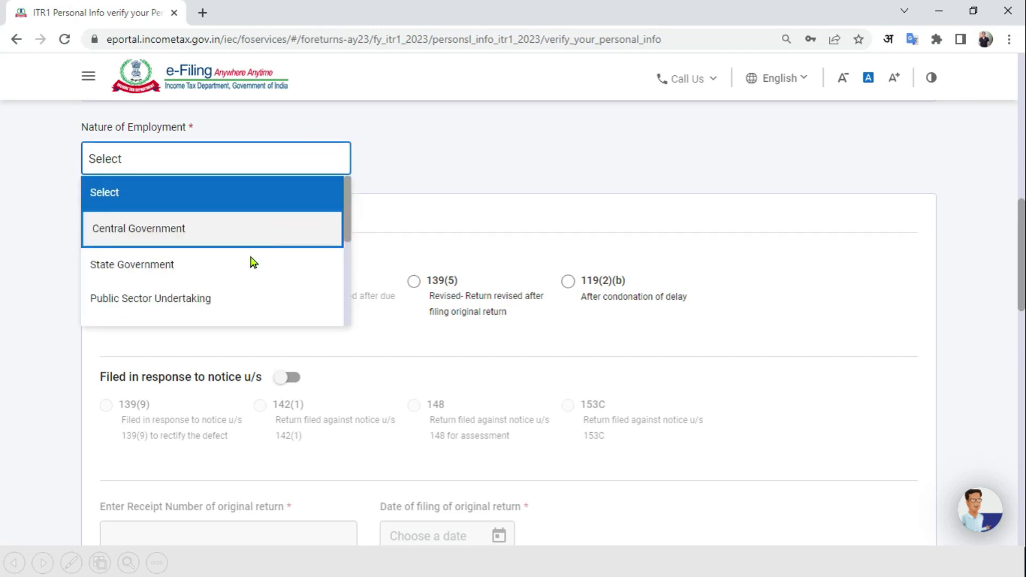
pyautogui.scroll(-4, 255, 265)
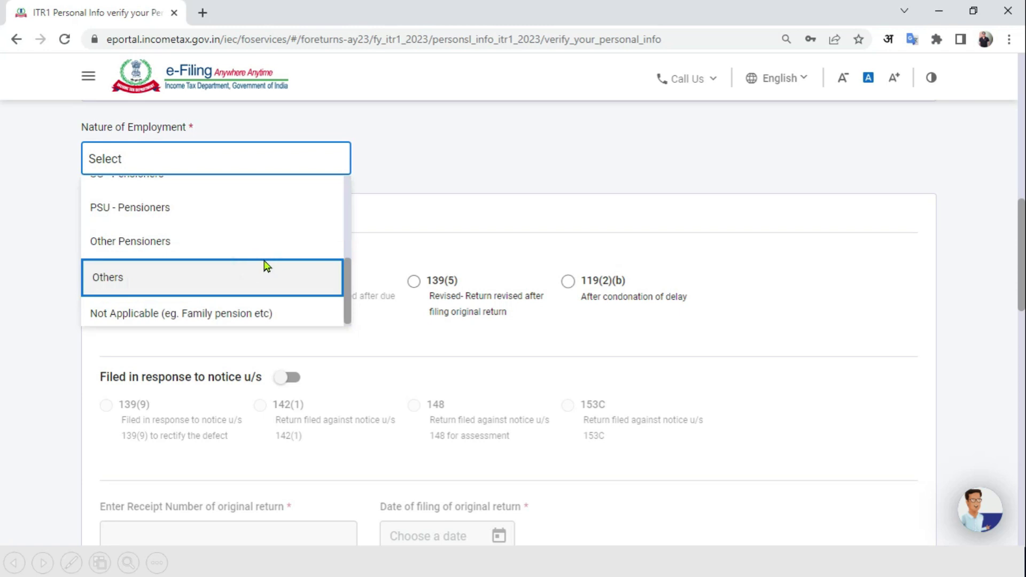
pyautogui.click(202, 283)
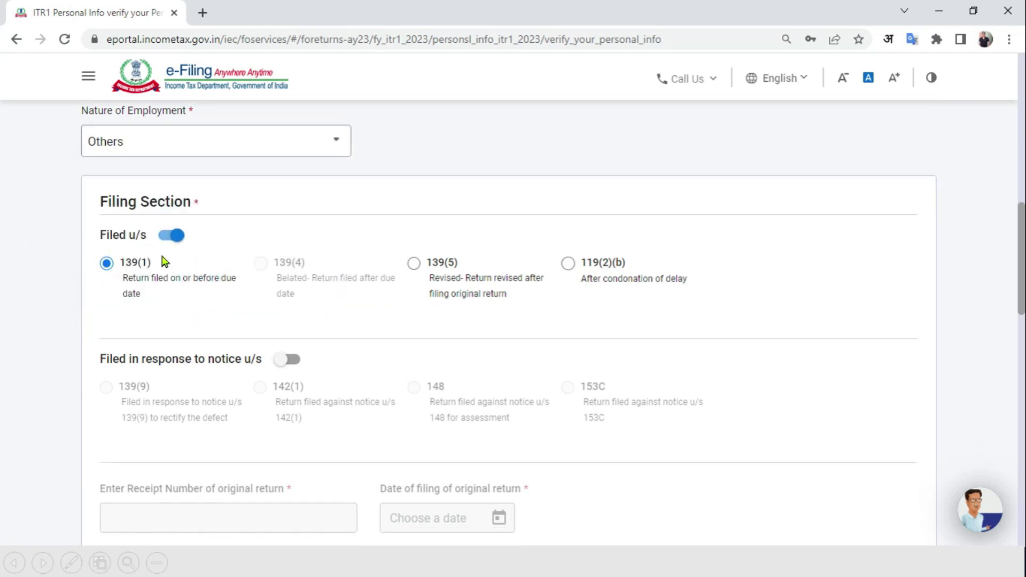
# Answer No to opting for the new tax regime u/s 115BAC and confirm the Personal Information section.
pyautogui.click(579, 300)
pyautogui.scroll(-8, 579, 299)
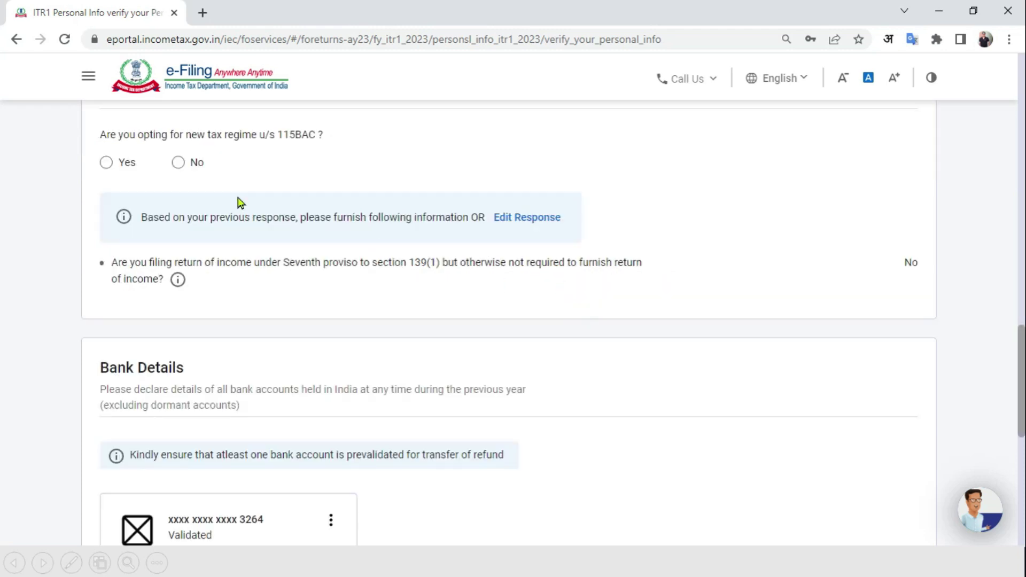
pyautogui.click(175, 165)
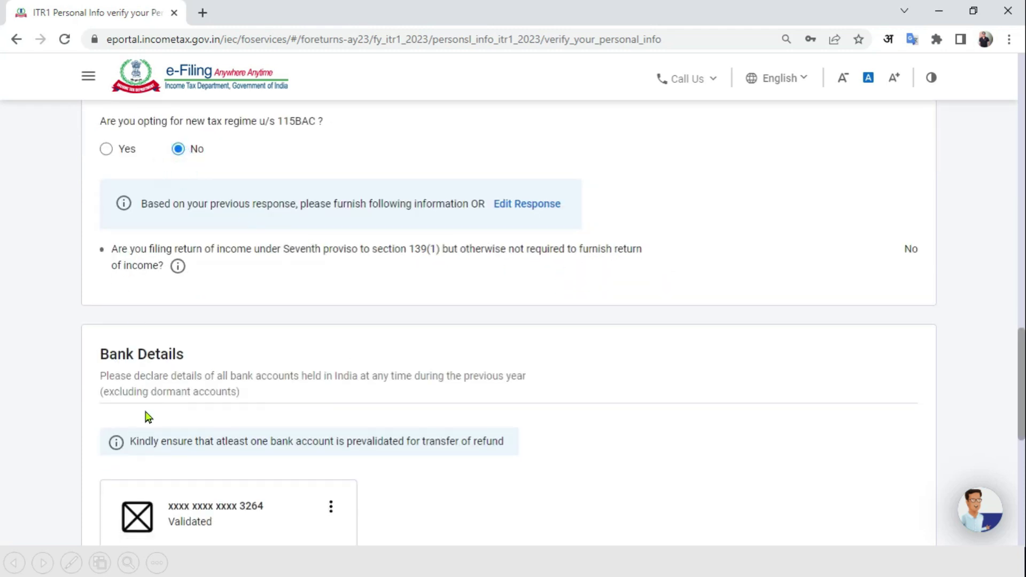
pyautogui.click(620, 352)
pyautogui.hotkey('ctrl', '-')
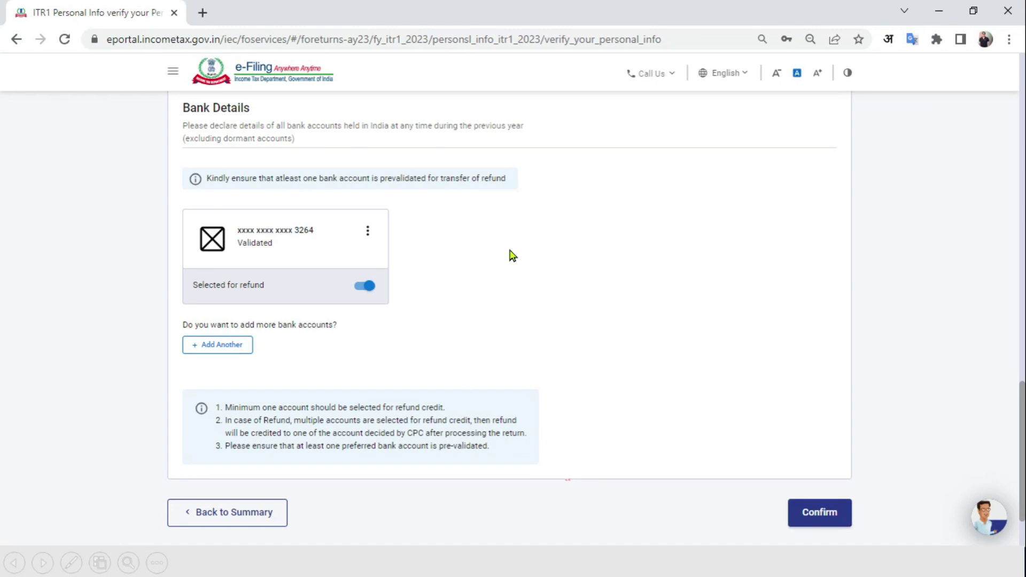
pyautogui.click(846, 518)
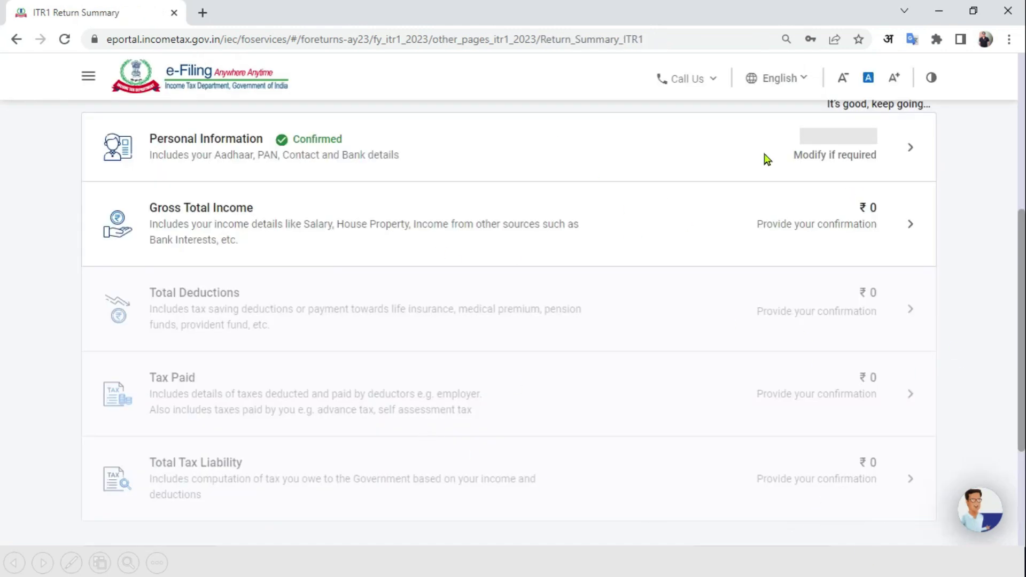
# Open the Gross Total Income section and continue past the salary exemption questions without answering them.
pyautogui.click(905, 235)
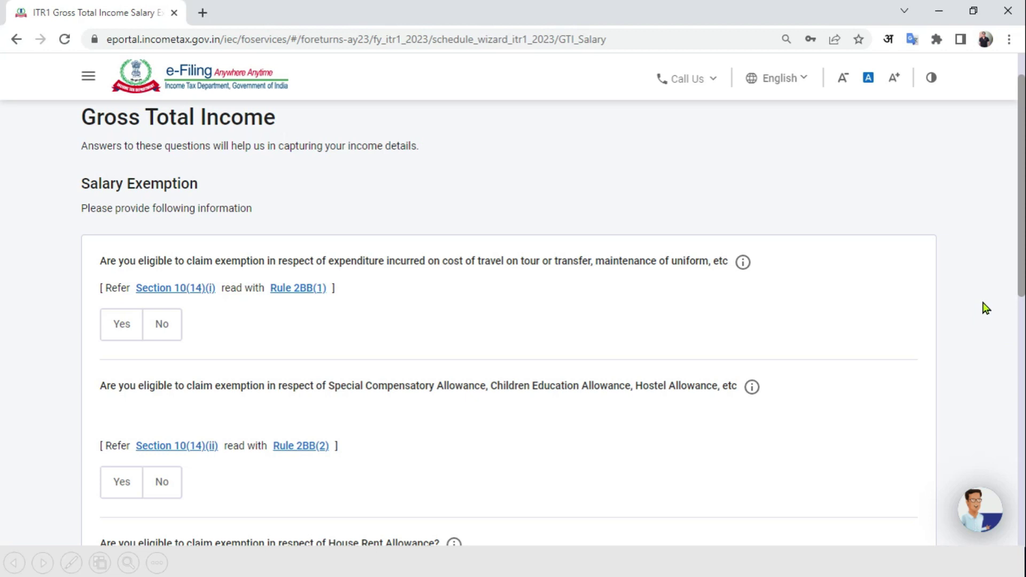
pyautogui.scroll(-10, 983, 321)
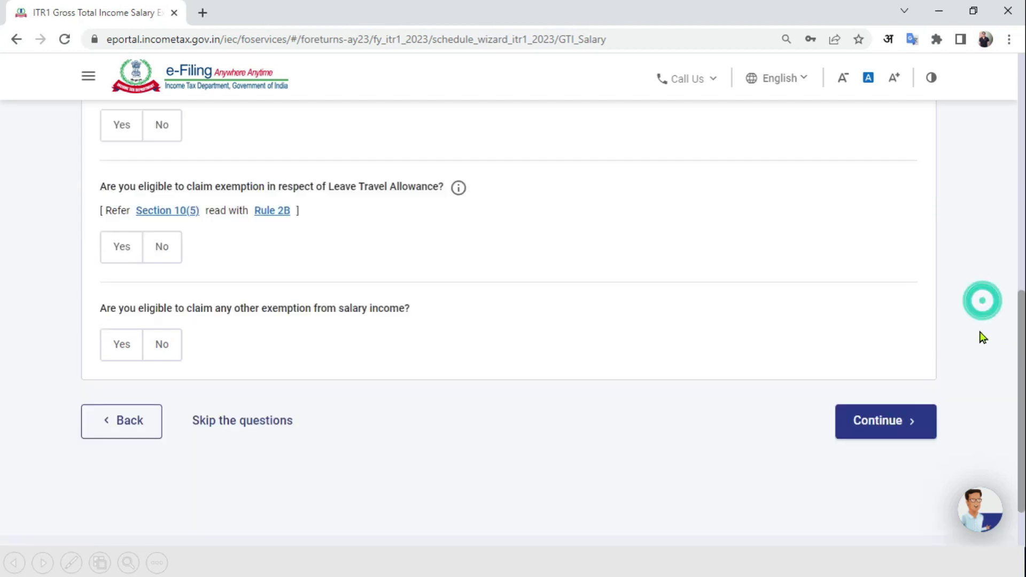
pyautogui.click(902, 428)
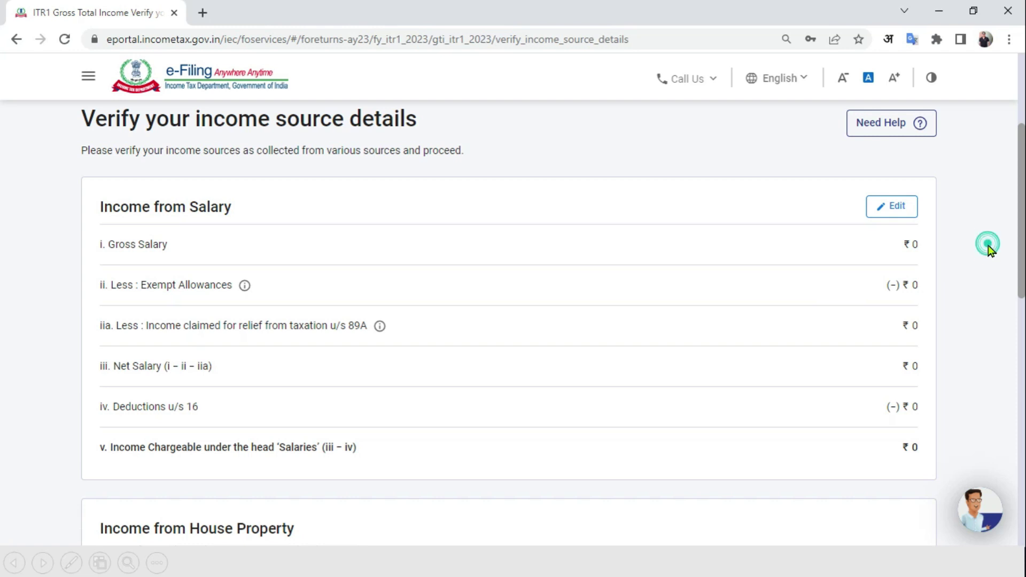
# Add a Let Out house property with gross rent of ₹6,00,000 and interest payable on borrowed capital of ₹50,000.
pyautogui.scroll(-7, 989, 251)
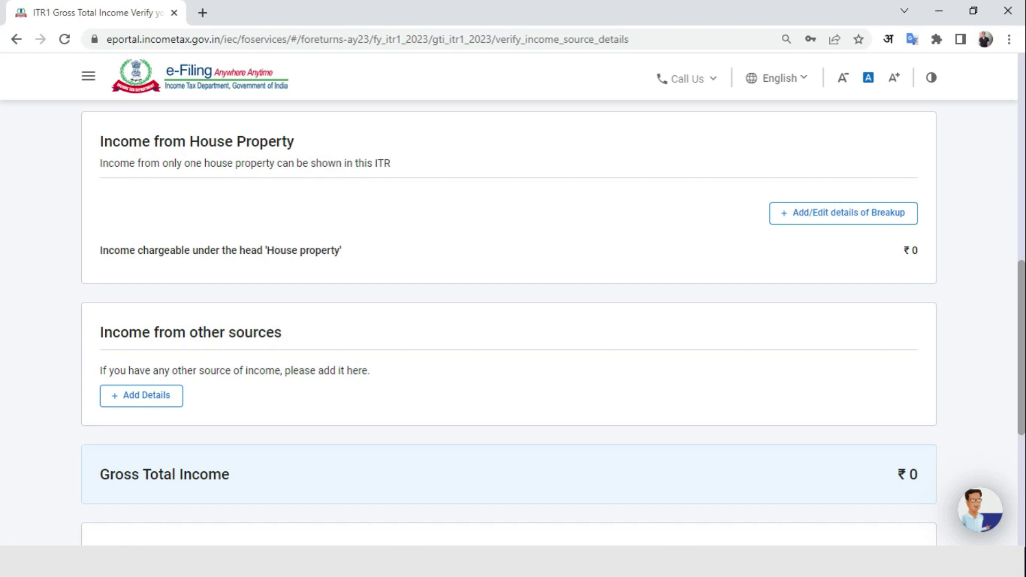
pyautogui.click(852, 222)
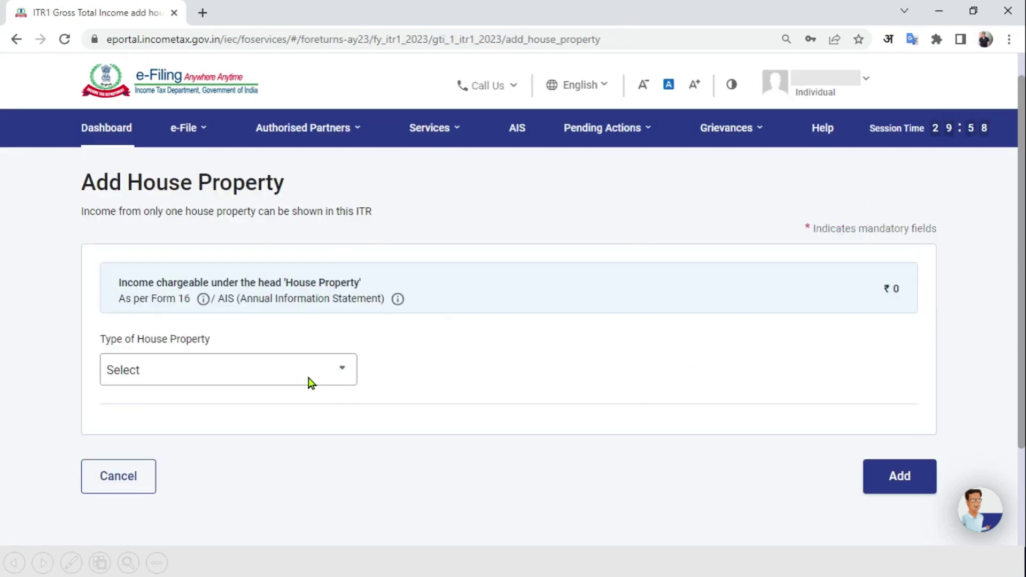
pyautogui.click(342, 381)
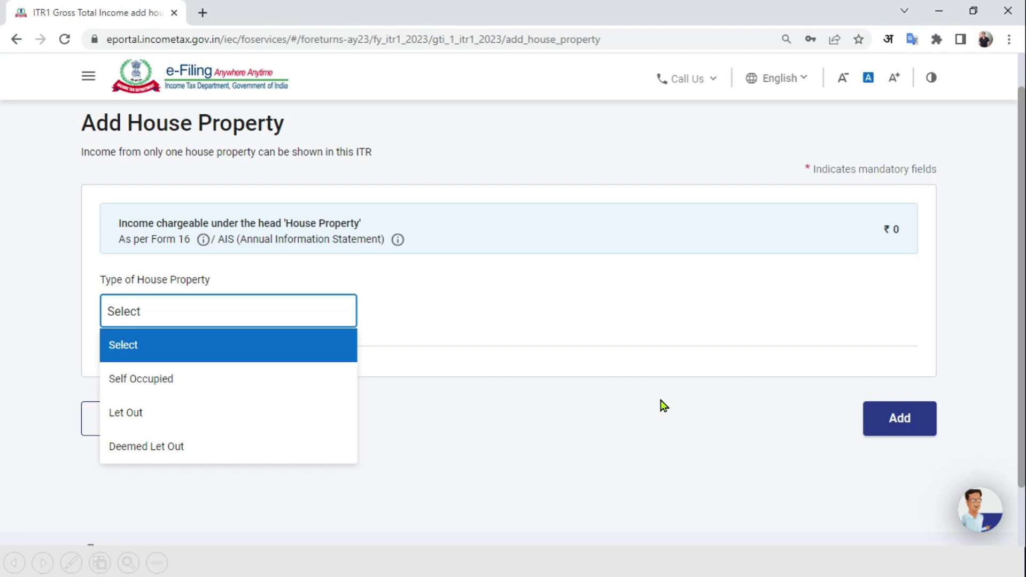
pyautogui.click(183, 413)
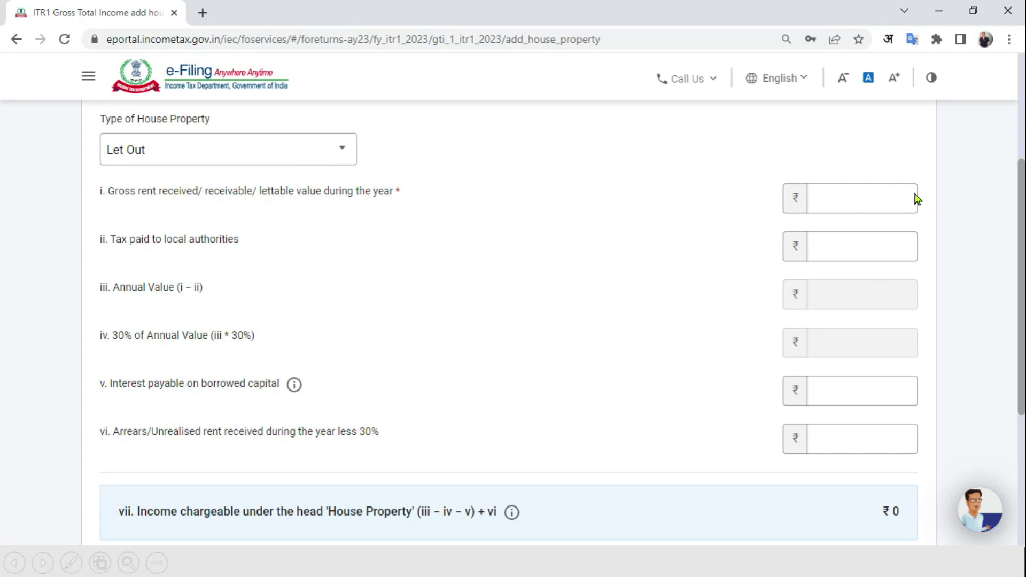
pyautogui.click(871, 199)
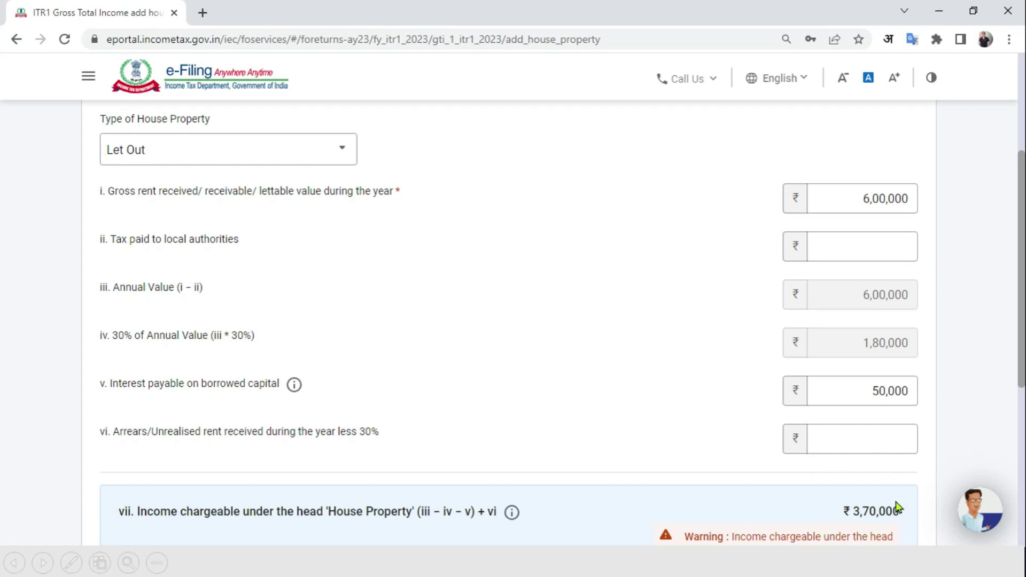
pyautogui.scroll(-3, 1018, 396)
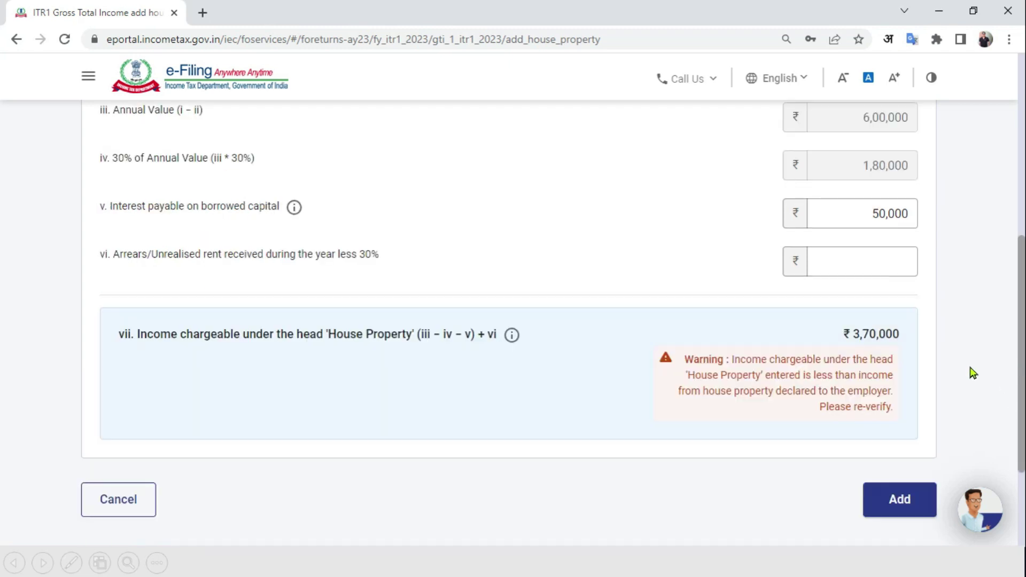
pyautogui.click(923, 502)
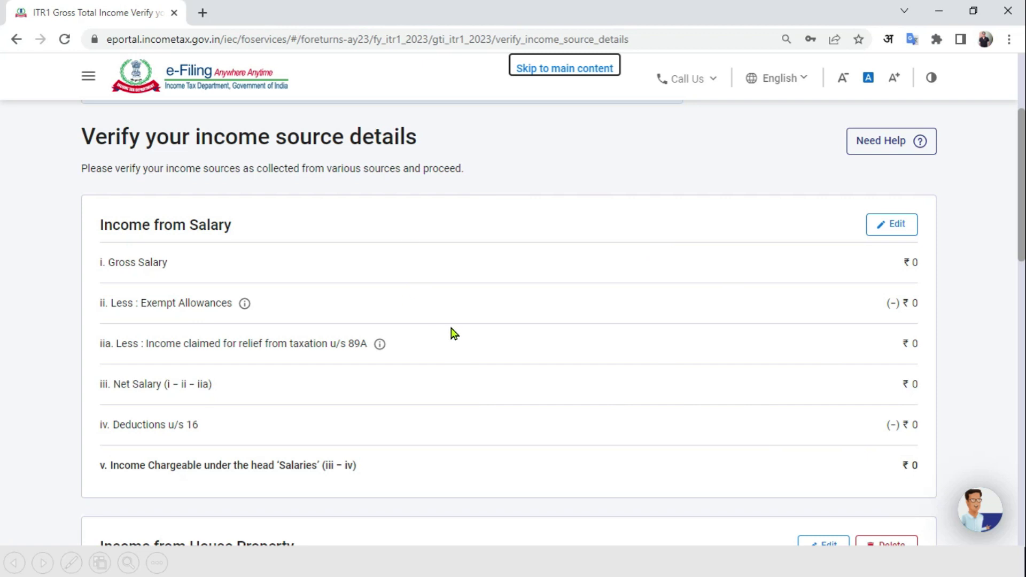
# Under income from other sources, declare savings bank interest of ₹12,000 and deposit interest of ₹1,50,000.
pyautogui.scroll(-8, 957, 289)
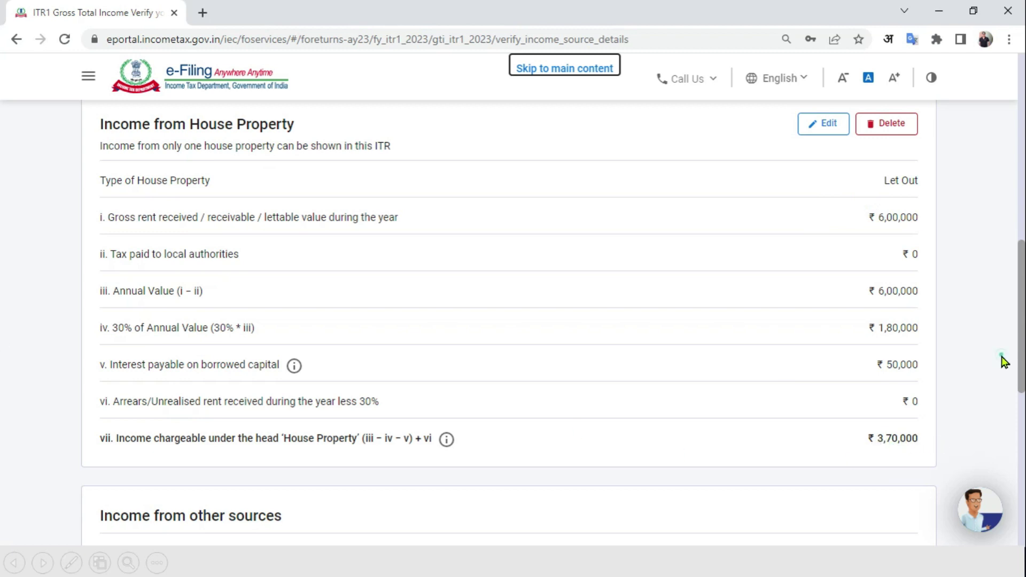
pyautogui.scroll(-6, 1001, 360)
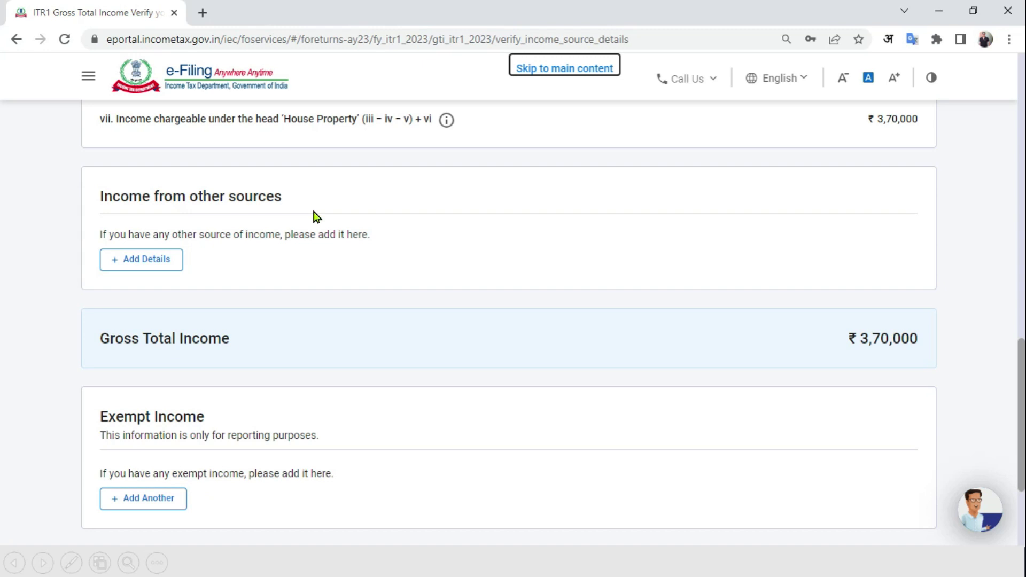
pyautogui.click(136, 268)
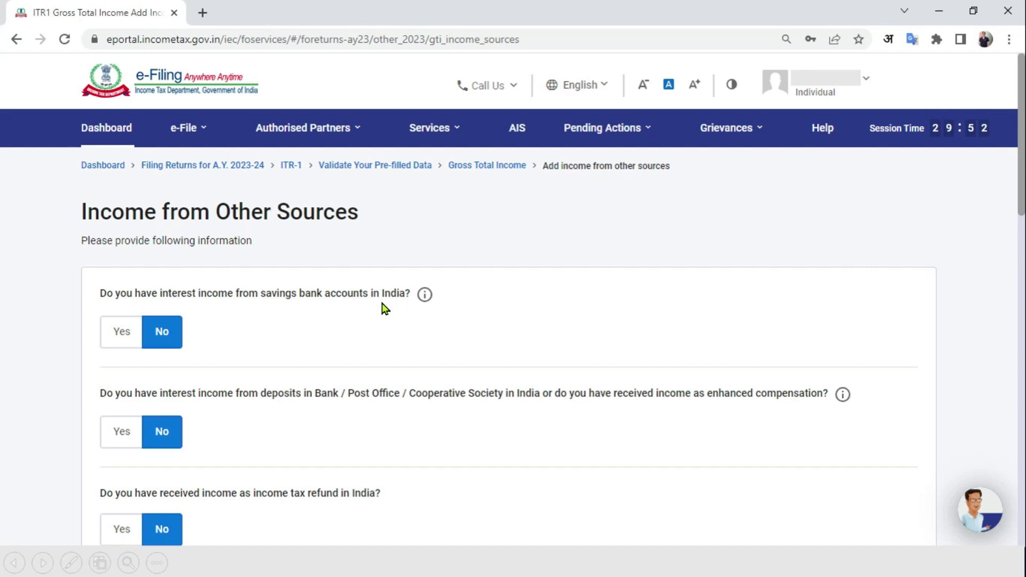
pyautogui.click(121, 331)
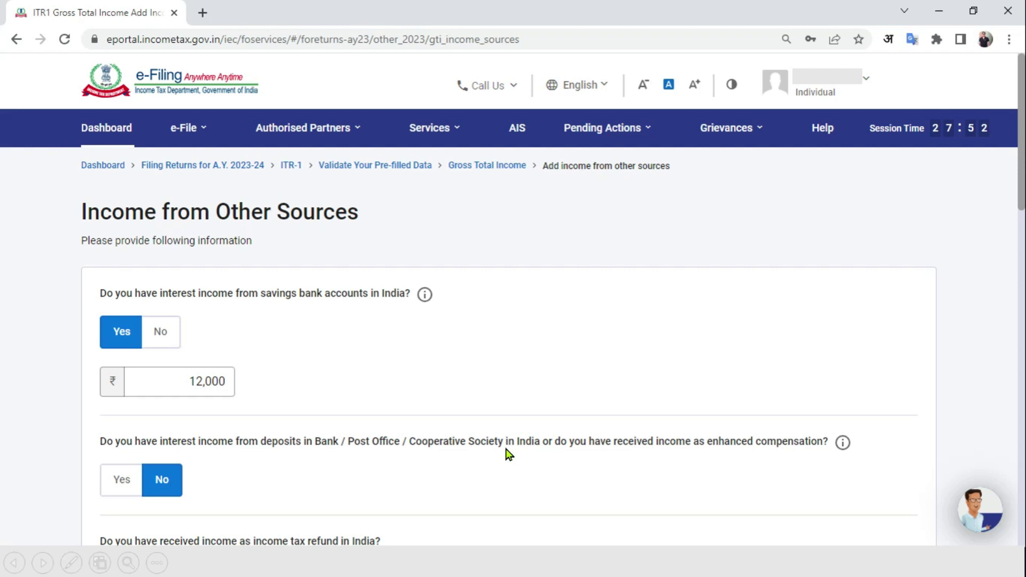
pyautogui.click(121, 480)
pyautogui.scroll(-3, 118, 488)
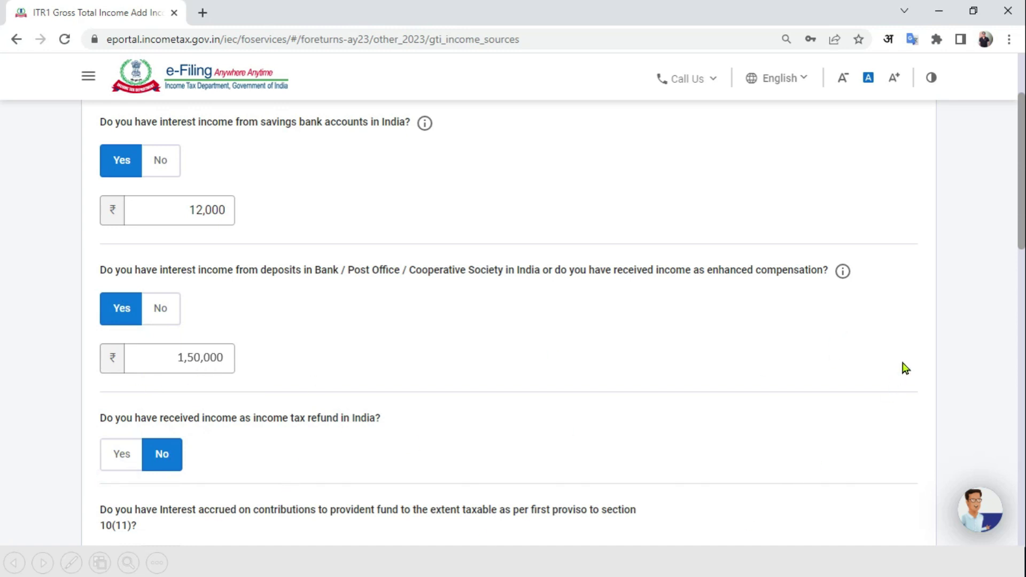
# Continue past the remaining other-income questions, review the income source details and confirm the Gross Total Income section.
pyautogui.scroll(-10, 902, 367)
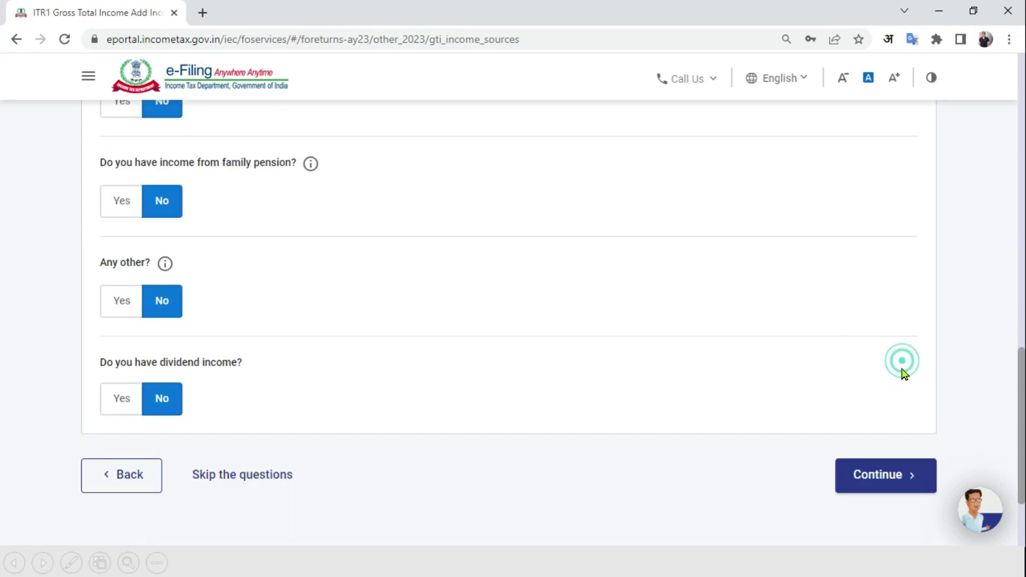
pyautogui.click(873, 490)
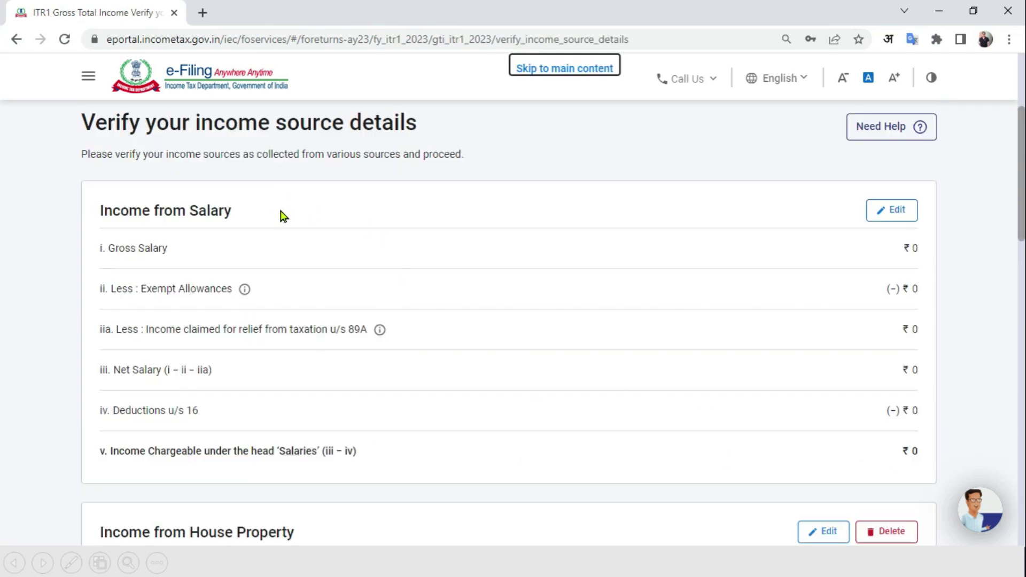
pyautogui.scroll(-7, 800, 283)
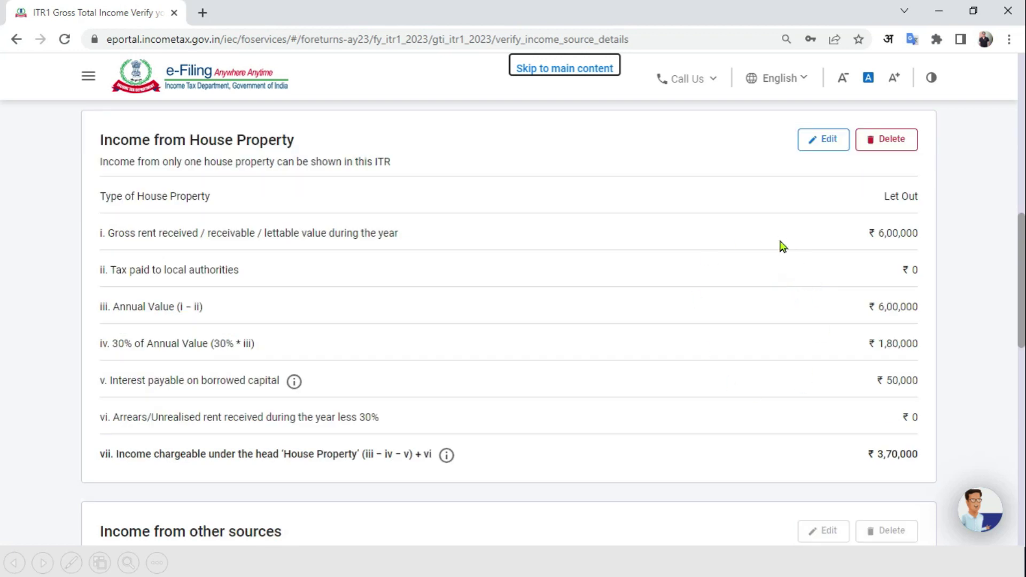
pyautogui.click(875, 342)
pyautogui.scroll(-7, 876, 340)
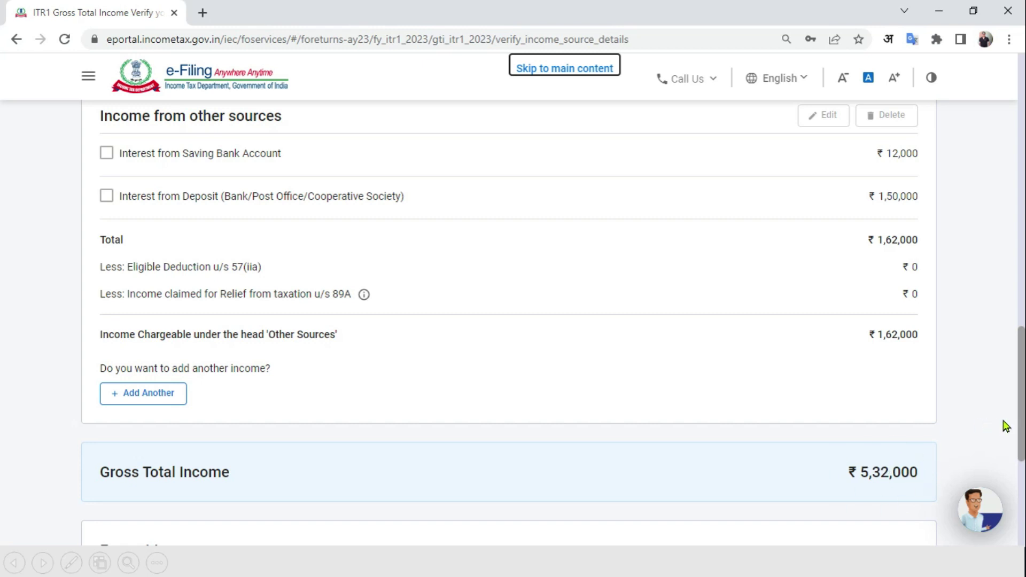
pyautogui.scroll(-5, 1007, 426)
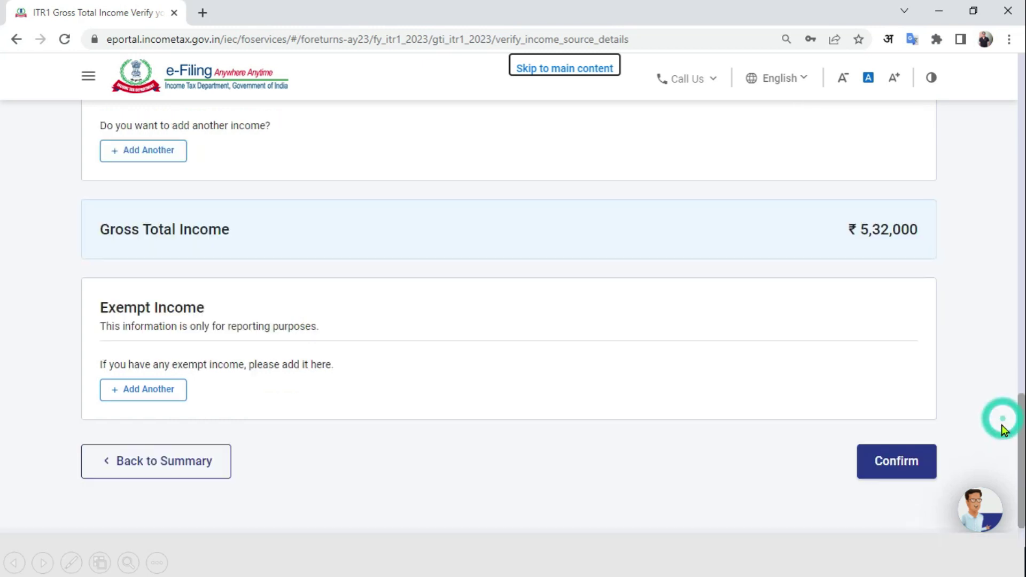
pyautogui.click(909, 460)
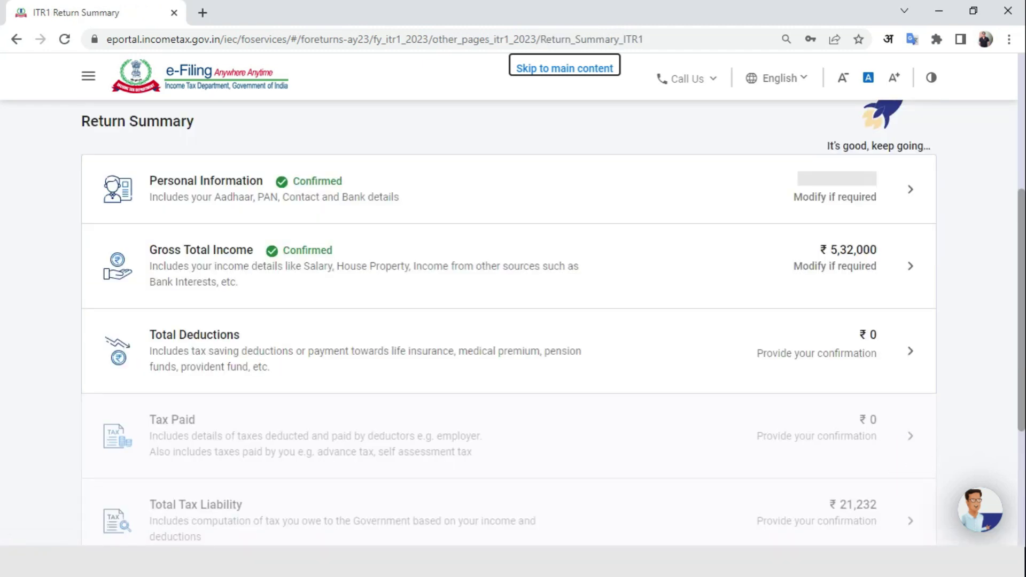
# Open the Total Deductions section, answer Yes to the section 80TTA savings interest deduction and continue.
pyautogui.click(886, 362)
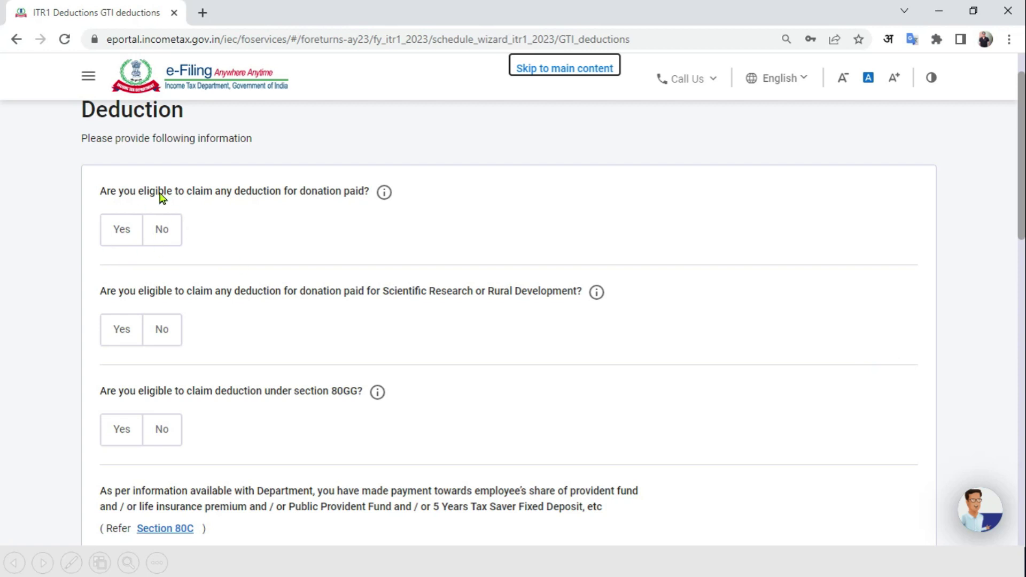
pyautogui.scroll(-6, 224, 276)
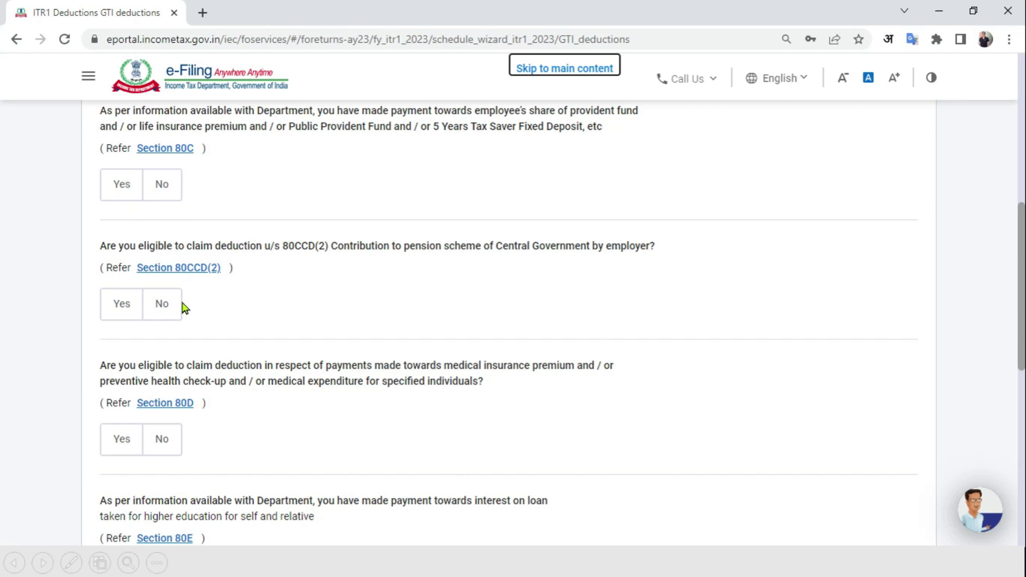
pyautogui.click(227, 330)
pyautogui.scroll(-7, 227, 331)
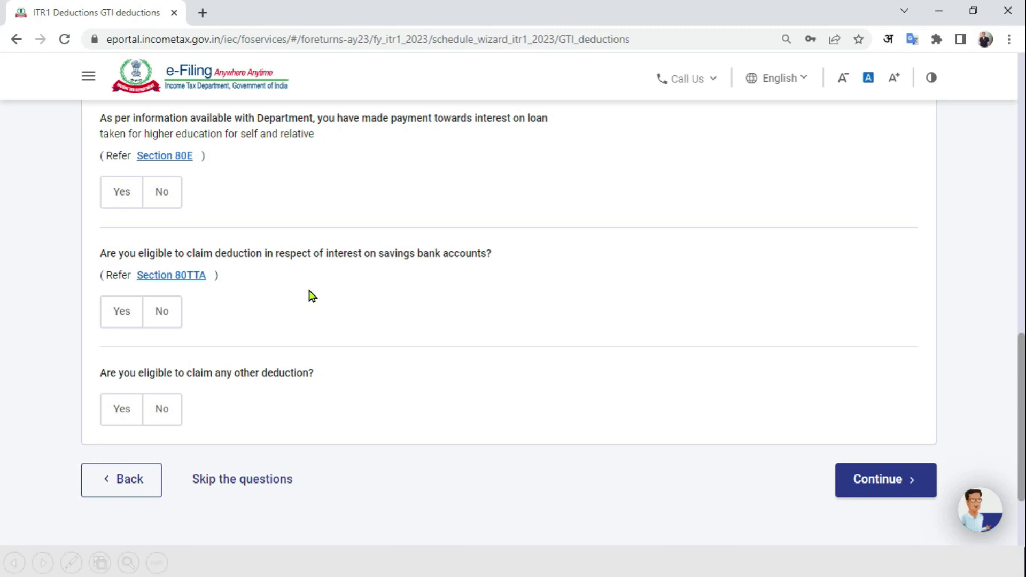
pyautogui.click(120, 320)
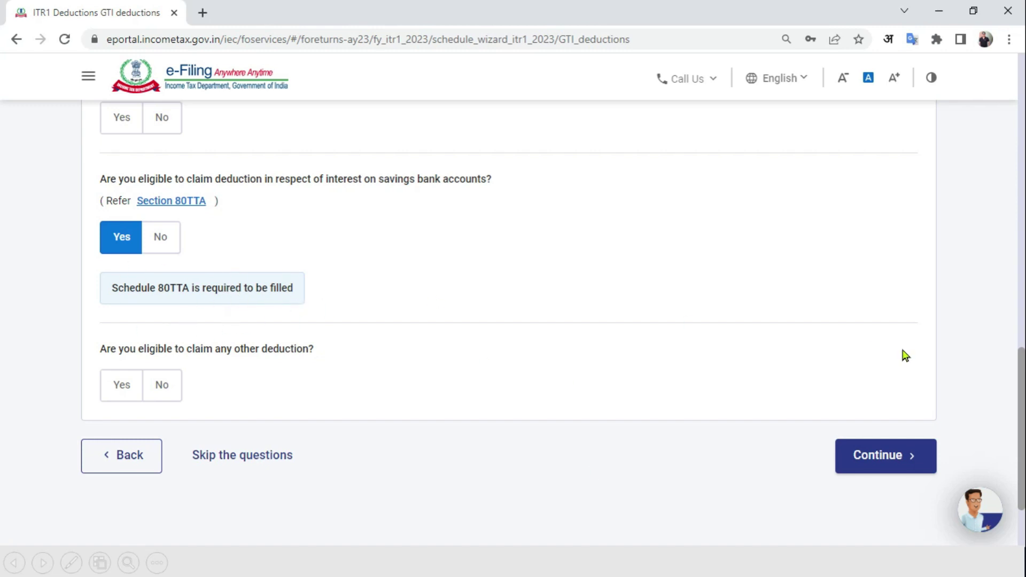
pyautogui.click(891, 456)
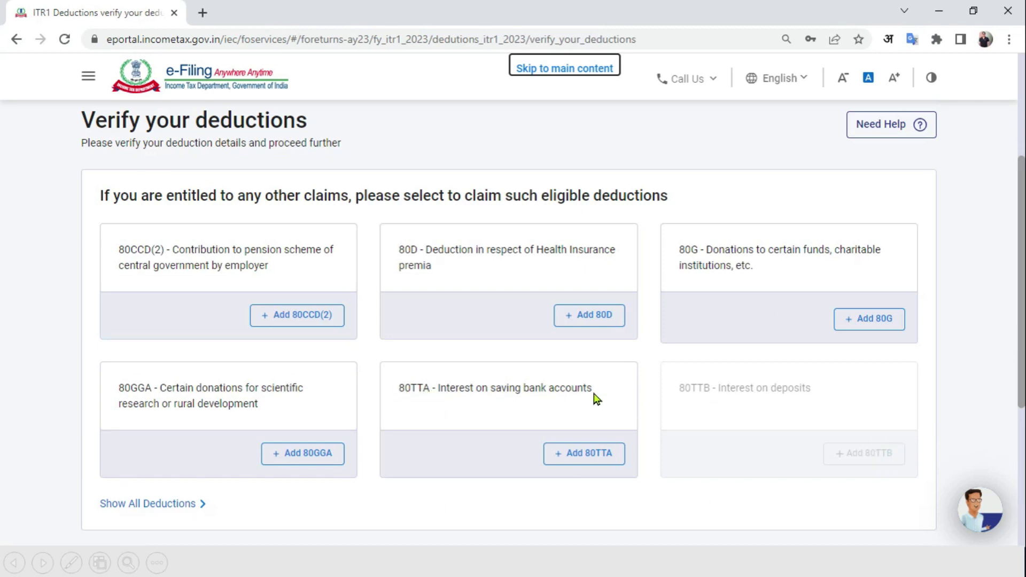
# Add an 80TTA deduction with ₹12,000 interest on saving bank accounts and confirm the deductions.
pyautogui.click(593, 459)
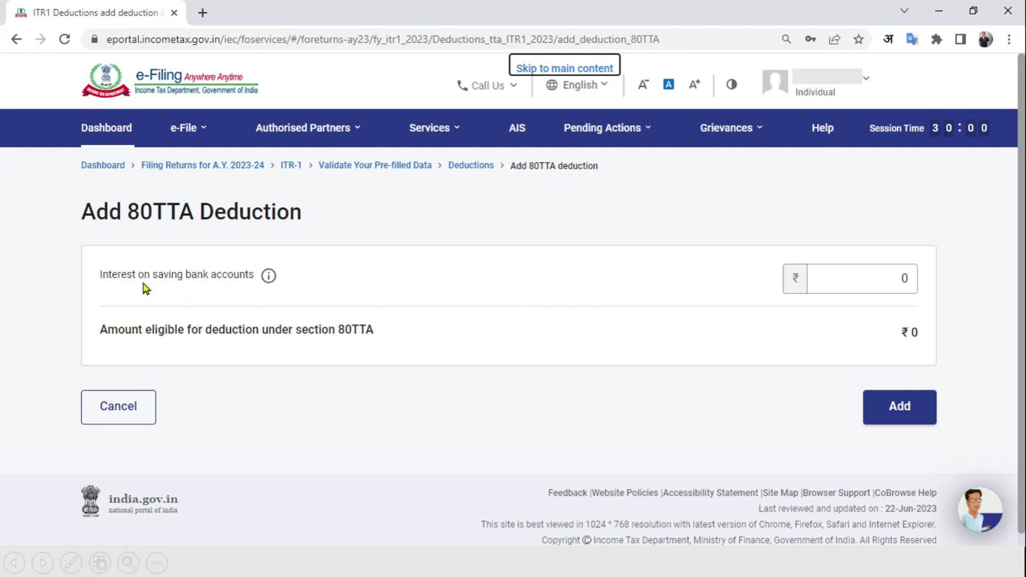
pyautogui.click(886, 280)
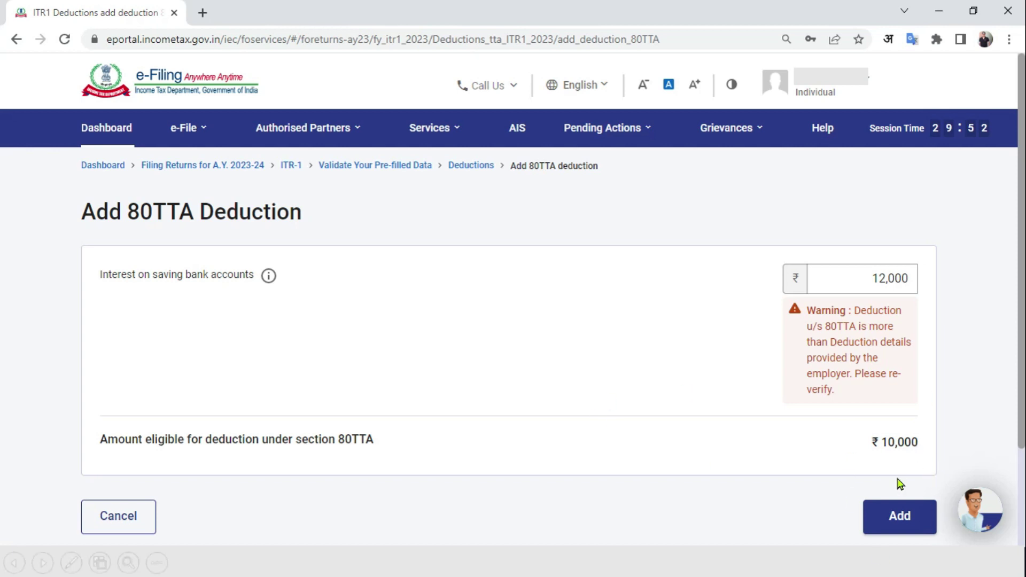
pyautogui.click(894, 521)
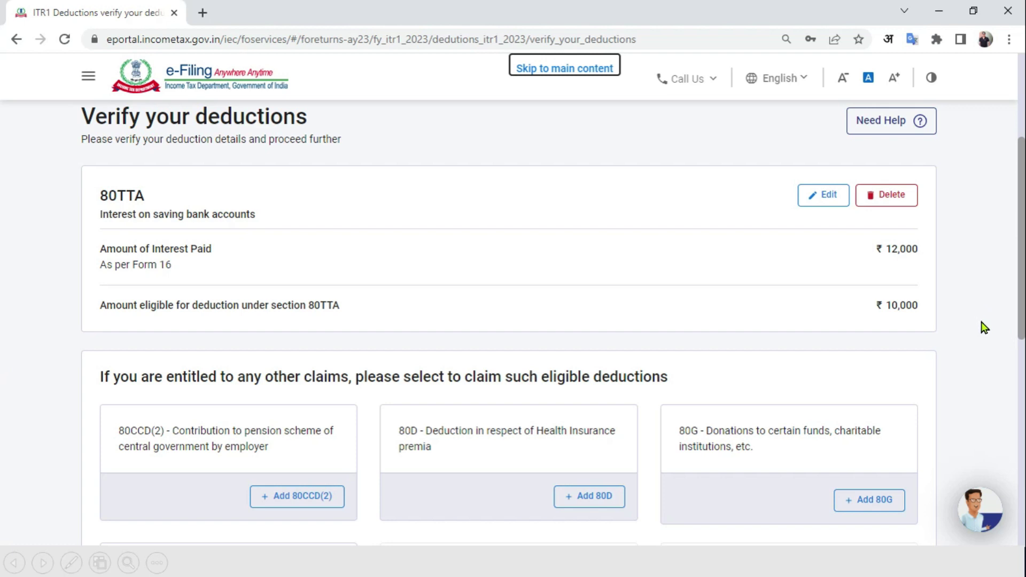
pyautogui.scroll(-8, 985, 327)
pyautogui.click(914, 479)
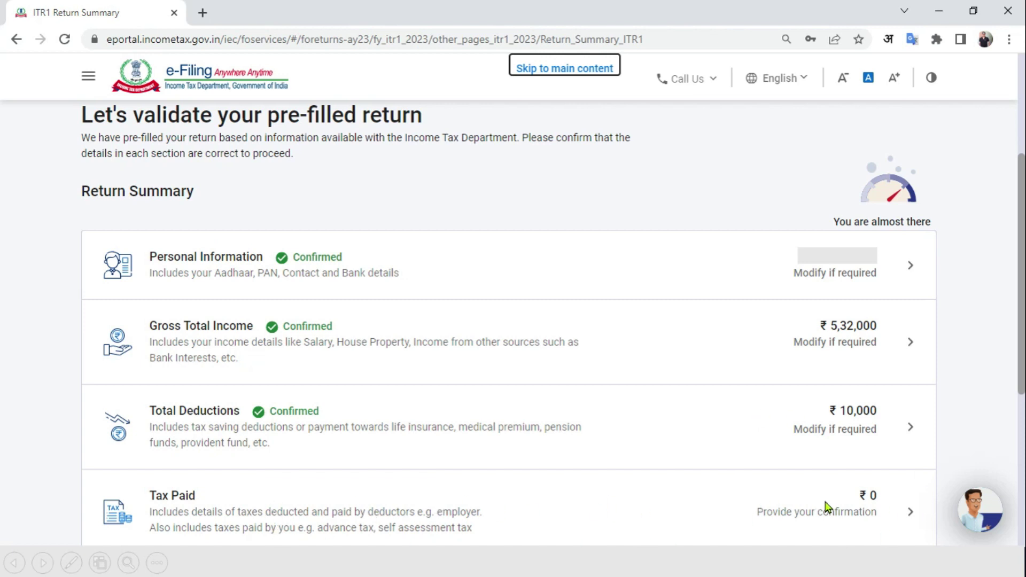
# Open the Tax Paid section, review the taxes paid details and confirm them without adding any entry.
pyautogui.click(882, 513)
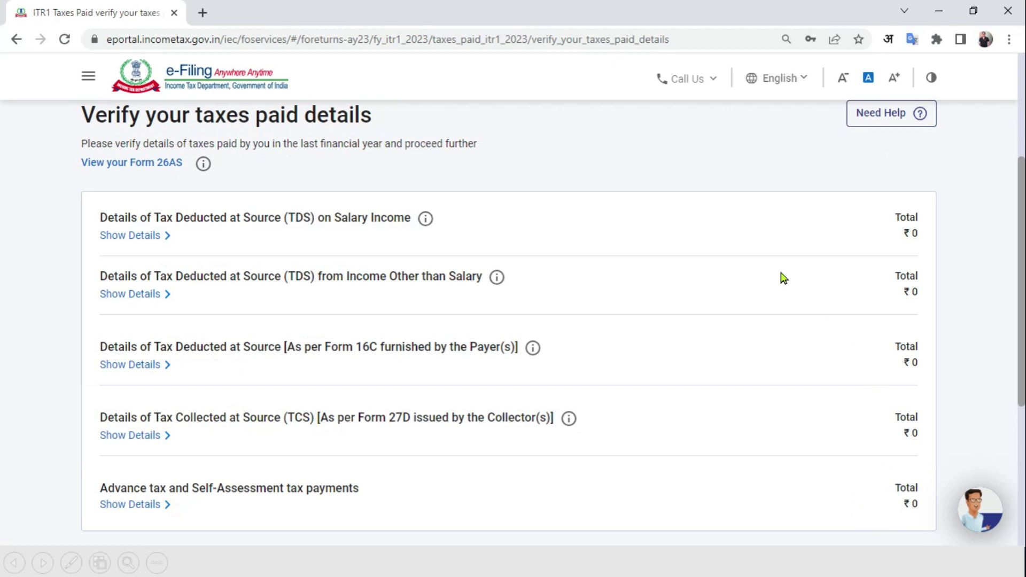
pyautogui.scroll(-3, 953, 320)
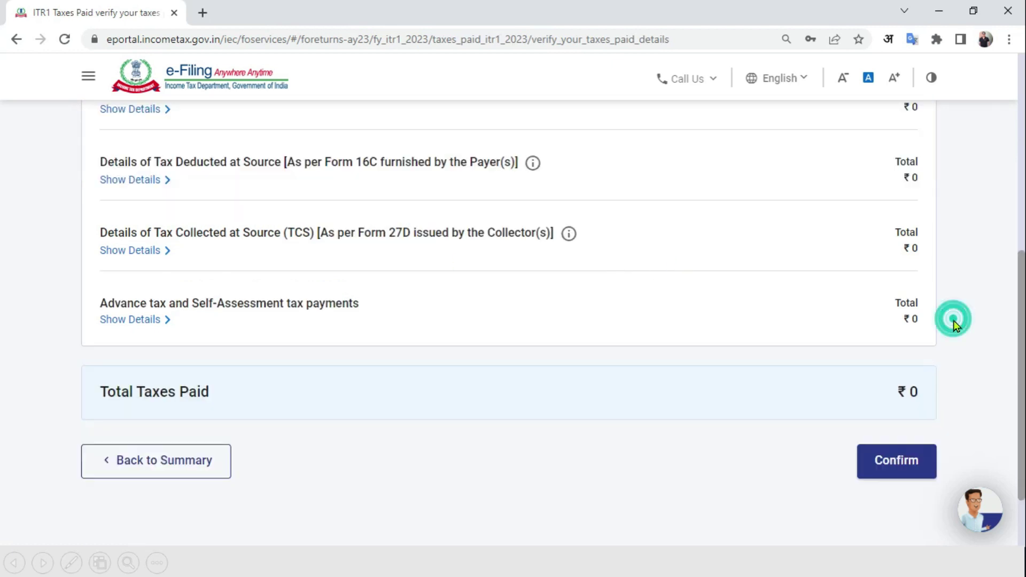
pyautogui.click(903, 460)
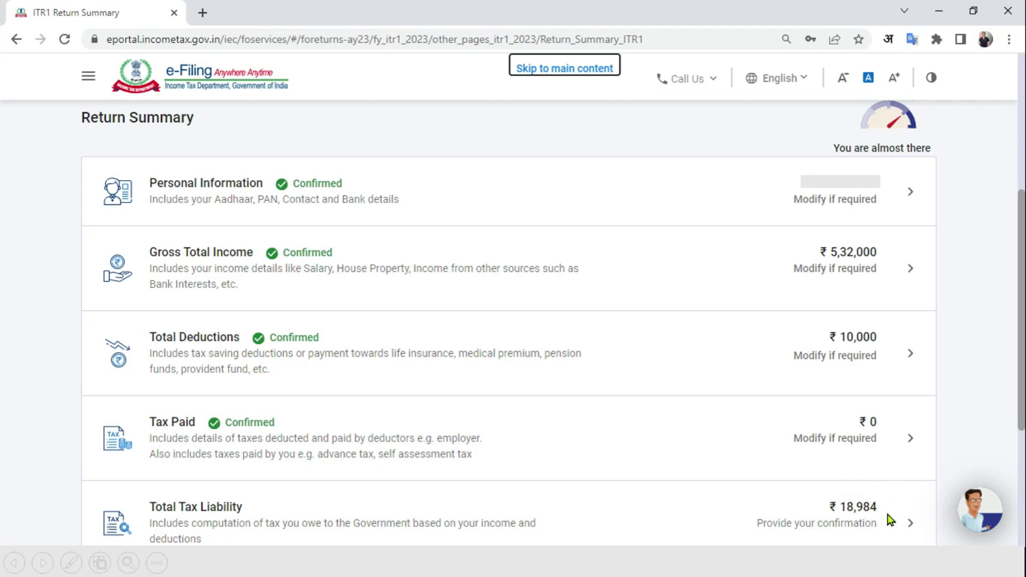
# Open the Total Tax Liability section, review the computation of income, tax, interest and fees, and confirm it.
pyautogui.click(857, 524)
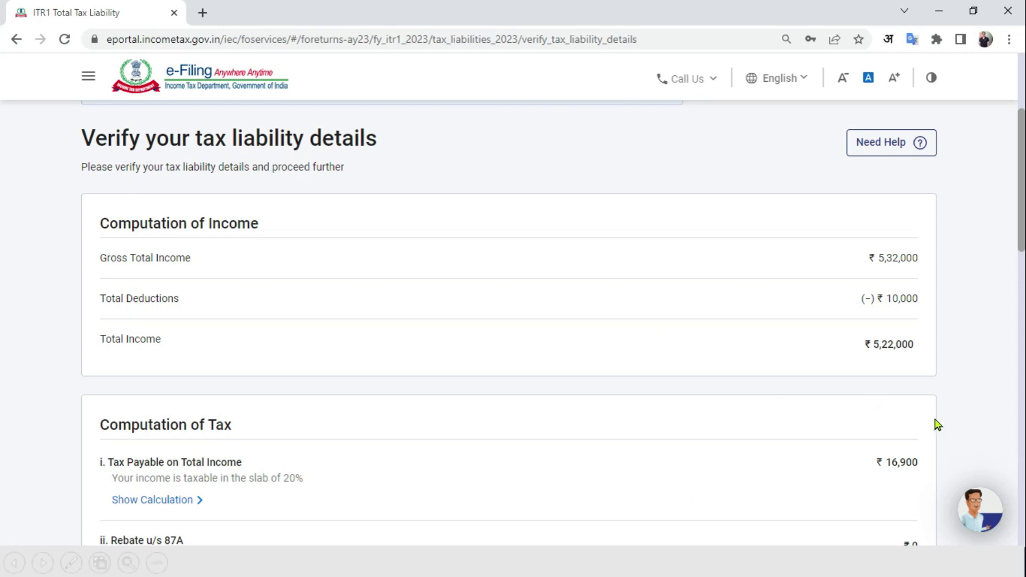
pyautogui.scroll(-5, 973, 402)
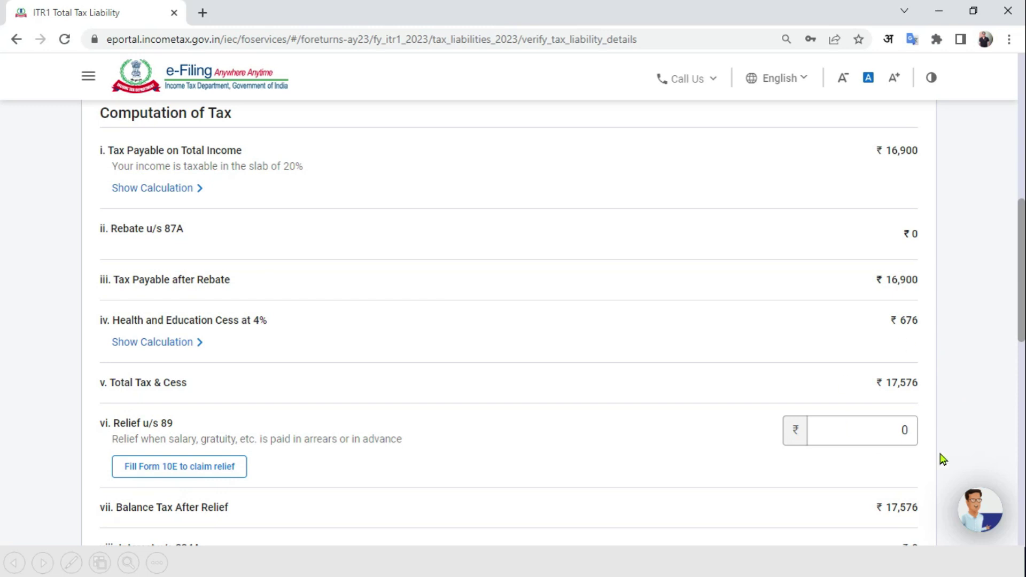
pyautogui.scroll(-8, 1005, 410)
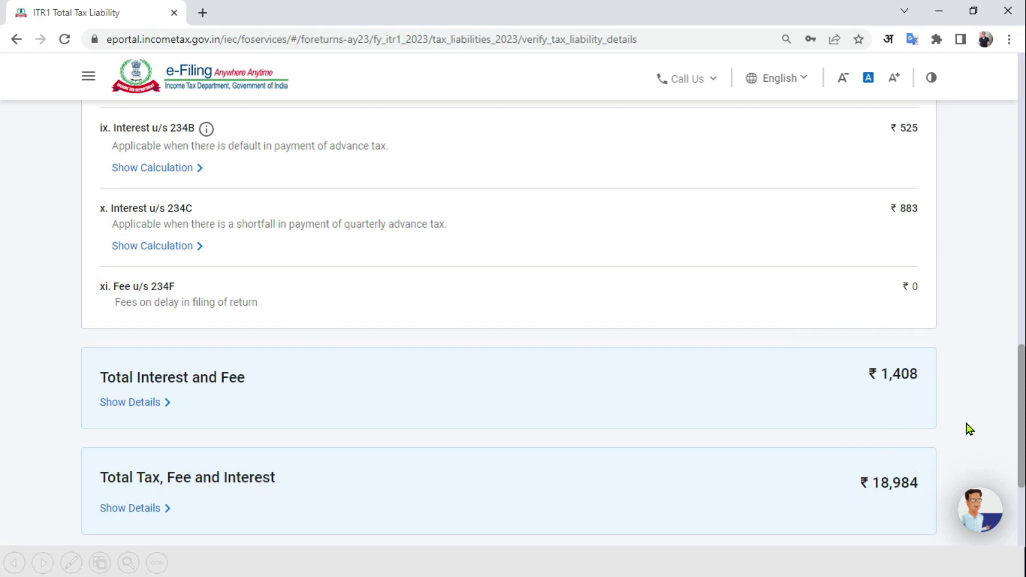
pyautogui.scroll(-2, 968, 428)
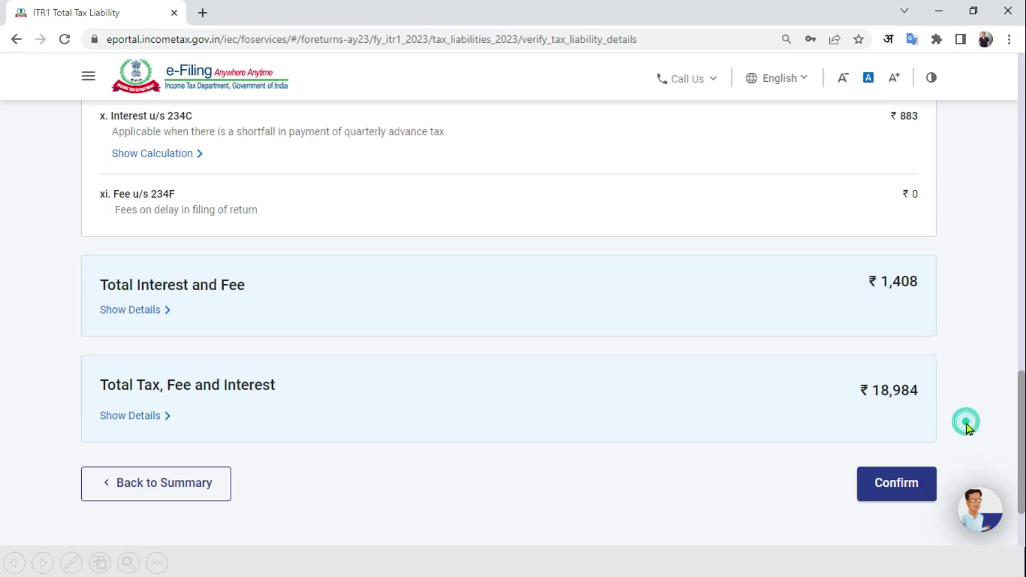
pyautogui.click(909, 488)
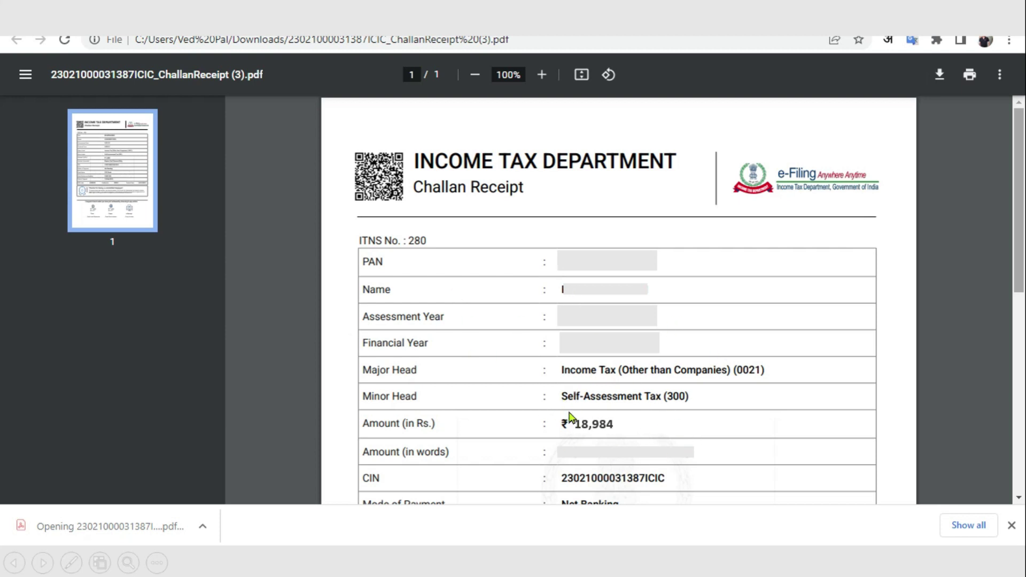
# Check the payment details on the challan receipt, reopen the Tax Paid section and start adding an advance or self-assessment tax payment.
pyautogui.scroll(-4, 743, 389)
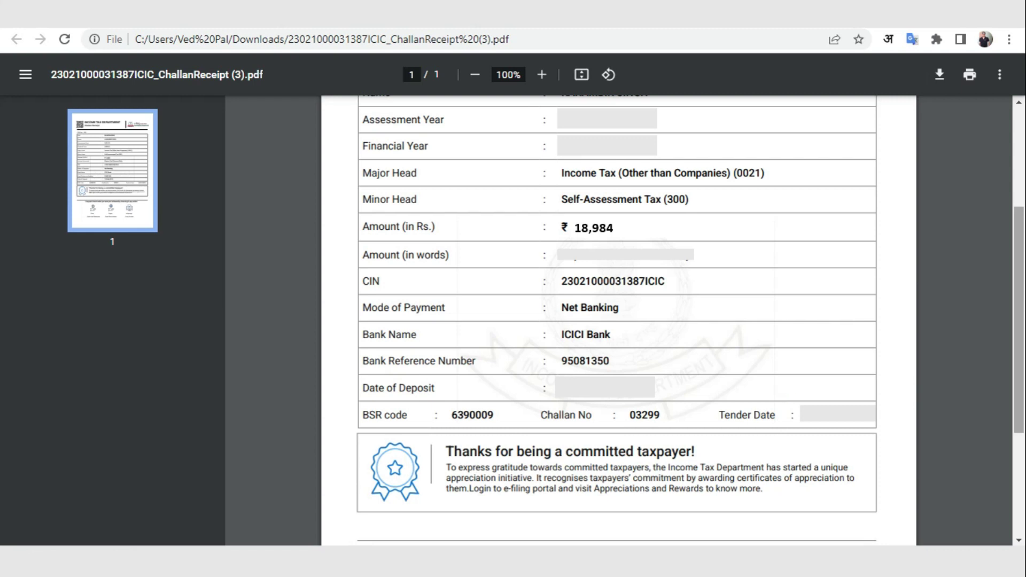
pyautogui.click(911, 448)
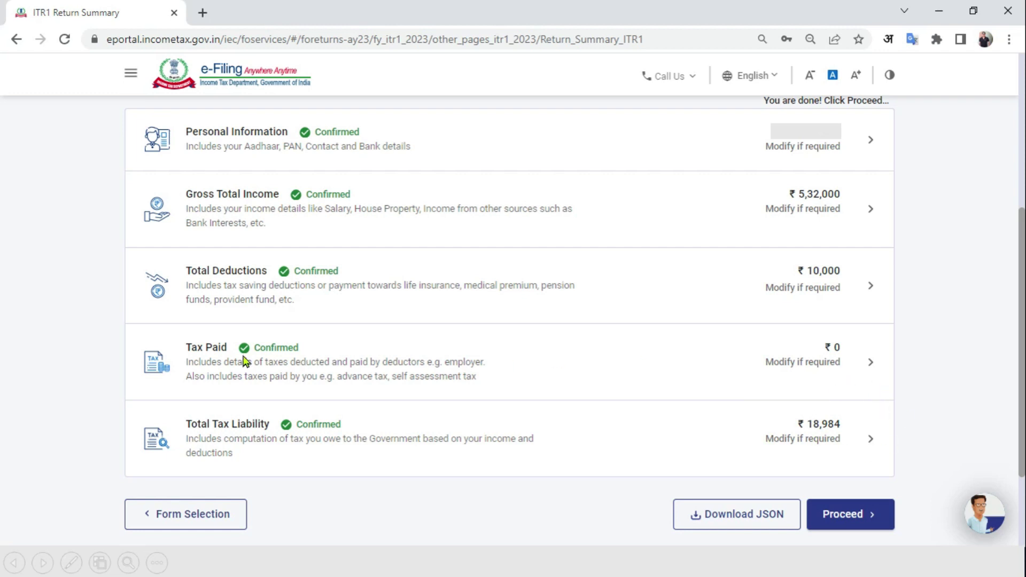
pyautogui.click(851, 369)
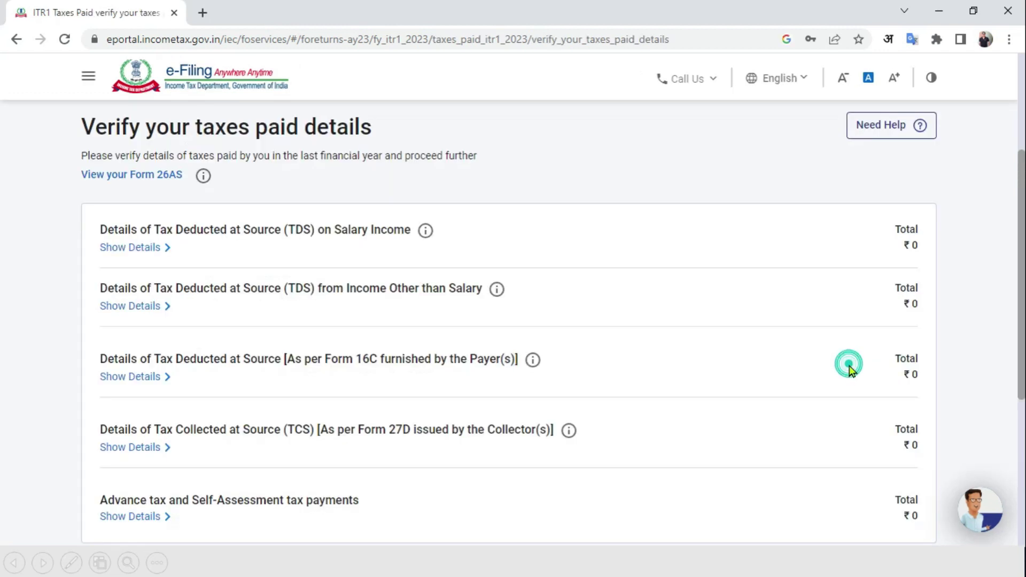
pyautogui.click(928, 272)
pyautogui.scroll(-4, 929, 290)
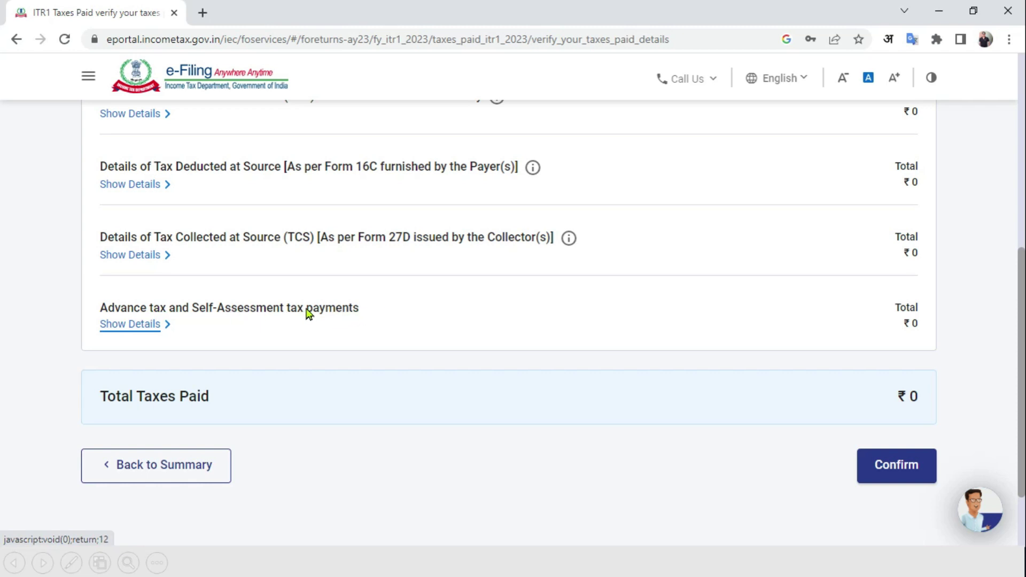
pyautogui.click(170, 324)
pyautogui.click(173, 328)
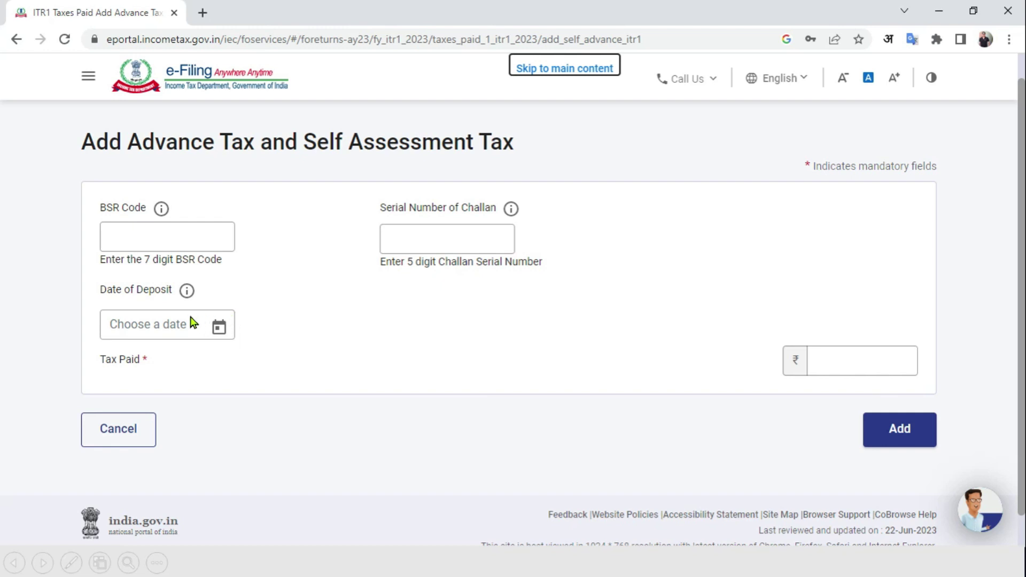
# Add the self-assessment tax payment with BSR code 6390009, the receipt's challan serial number, deposit date 21-Jun-2023 and tax paid ₹18,984, and confirm Tax Paid.
pyautogui.hotkey('alt', 'Tab')
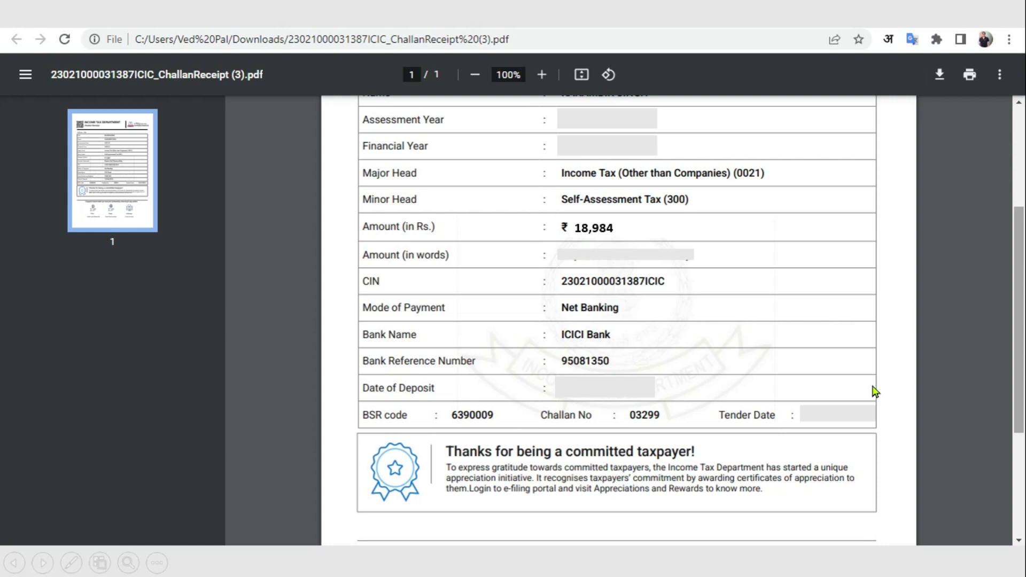
pyautogui.click(728, 373)
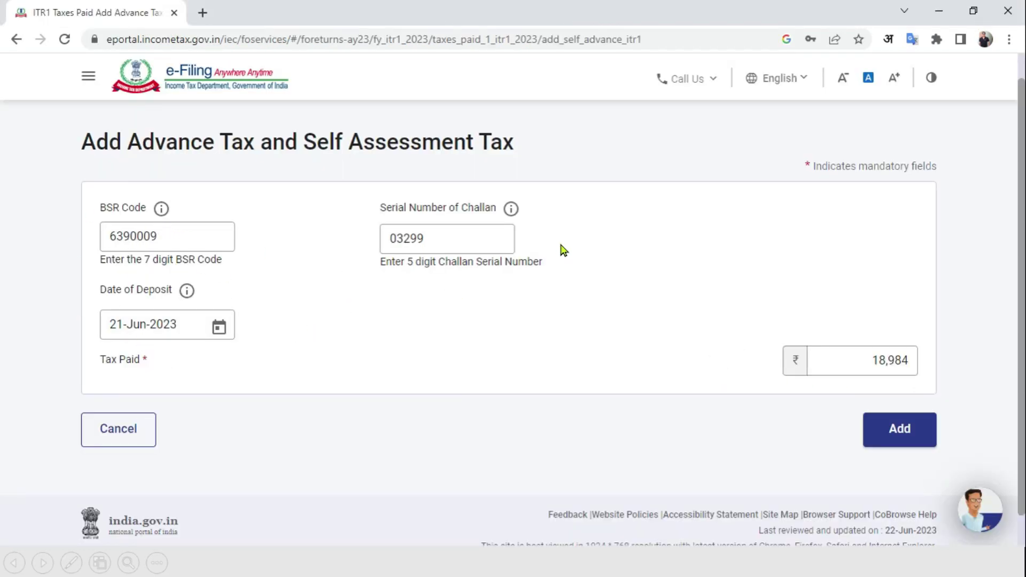
pyautogui.click(898, 430)
pyautogui.scroll(-4, 847, 367)
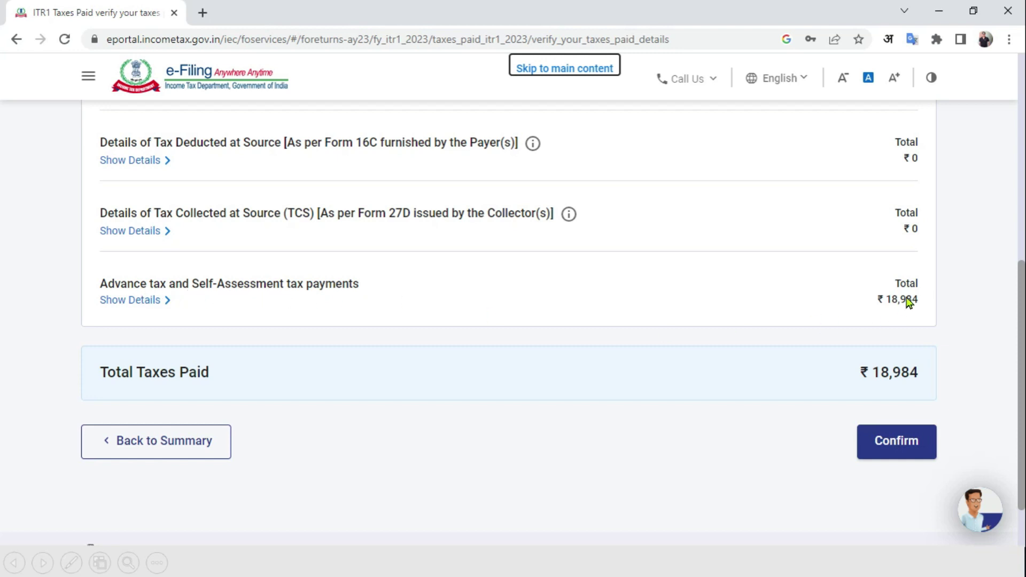
pyautogui.click(909, 445)
pyautogui.hotkey('ctrl', '-')
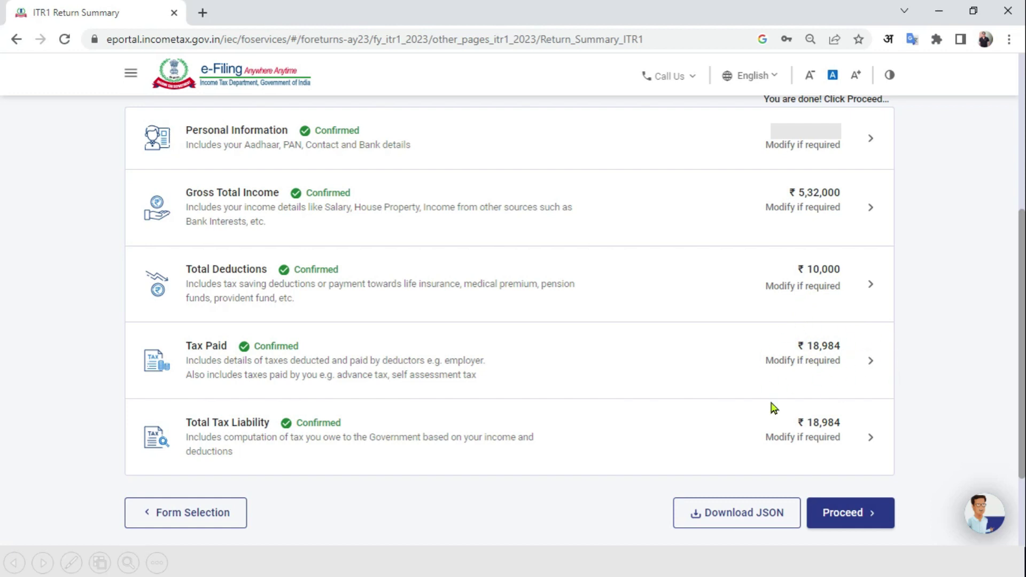
# Proceed from the return summary to the tax summary and expand the Total Tax Paid details.
pyautogui.click(853, 517)
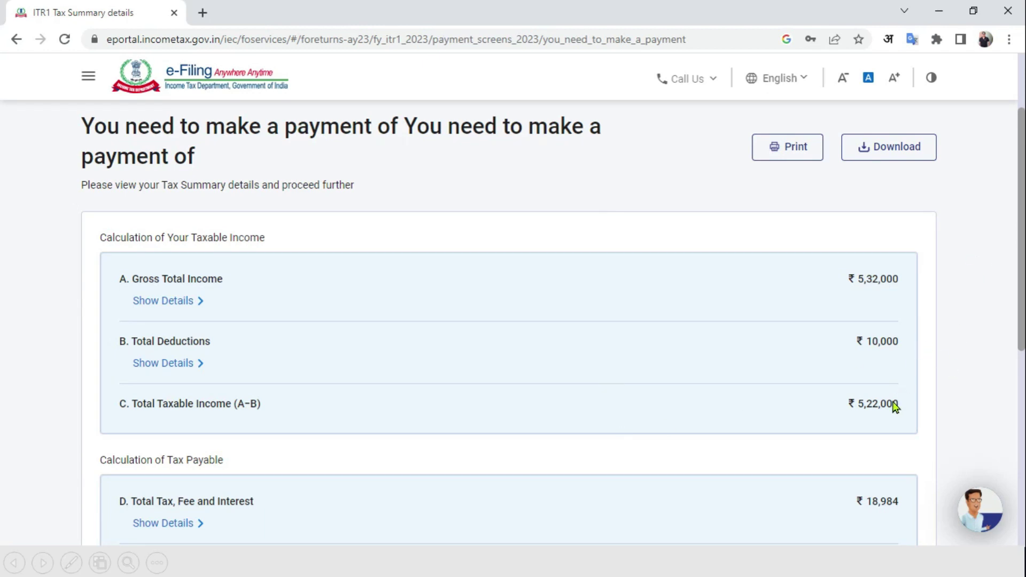
pyautogui.scroll(-5, 986, 374)
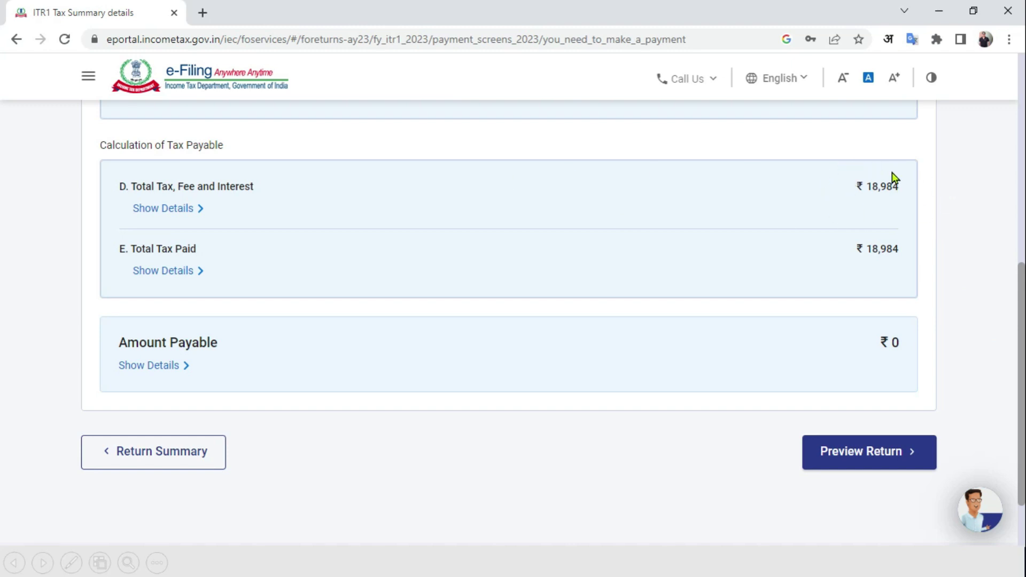
pyautogui.click(203, 272)
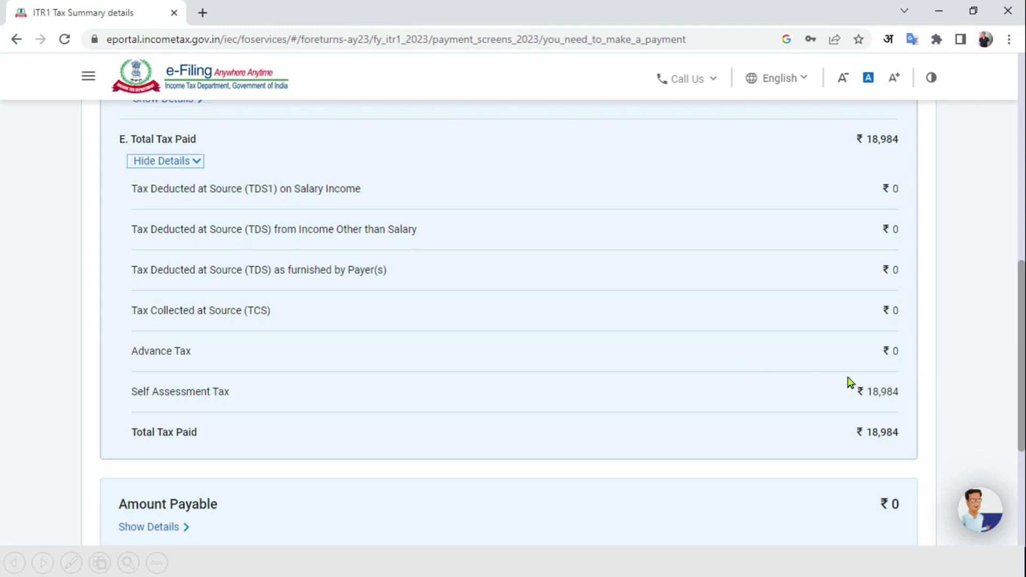
# Continue from the tax summary to the return preview, accepting the solemn declaration made in the capacity of Self.
pyautogui.scroll(-3, 957, 380)
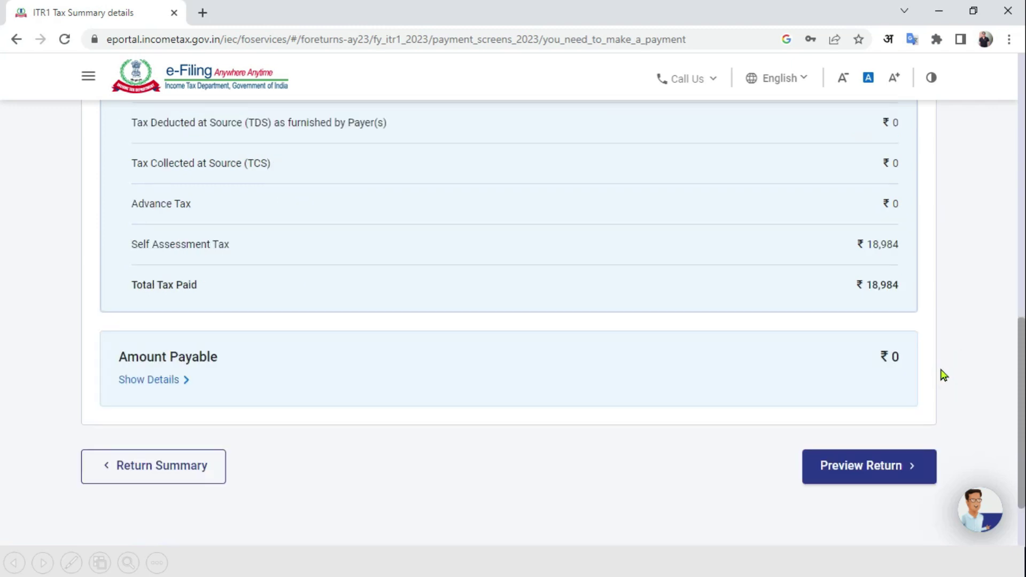
pyautogui.click(887, 476)
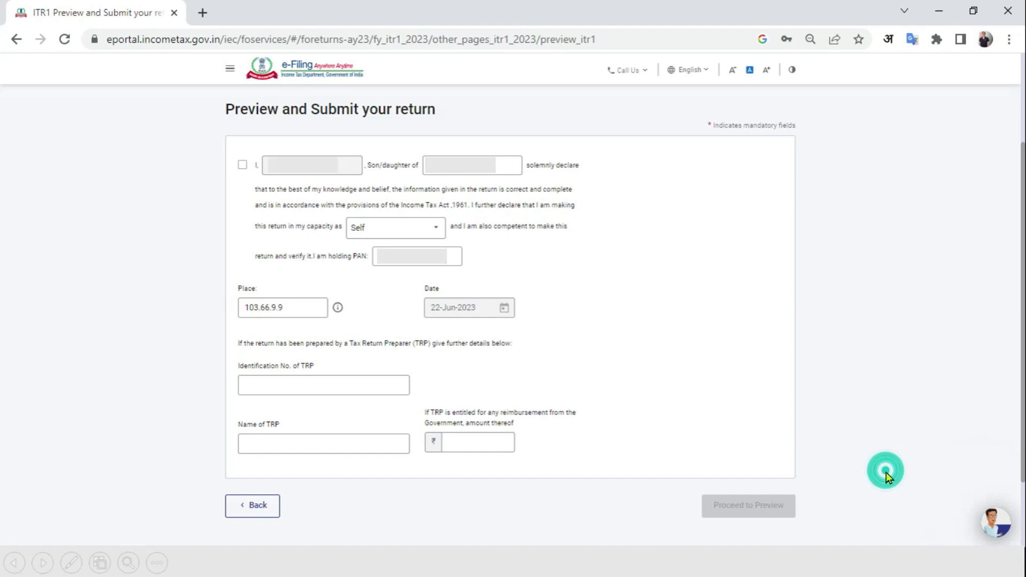
pyautogui.click(243, 166)
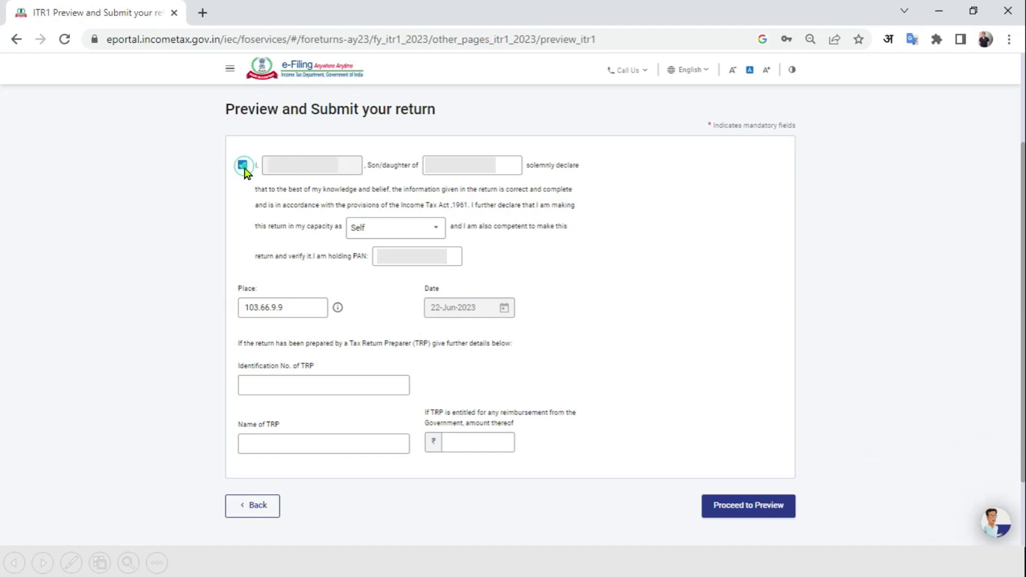
pyautogui.click(743, 504)
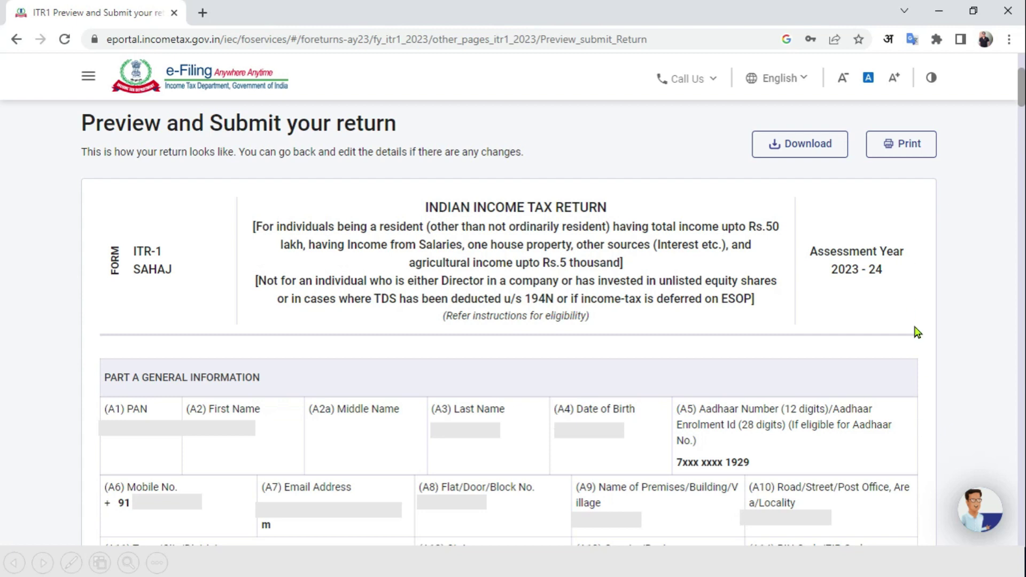
# Validate the return from the end of its preview and proceed to verification.
pyautogui.click(957, 251)
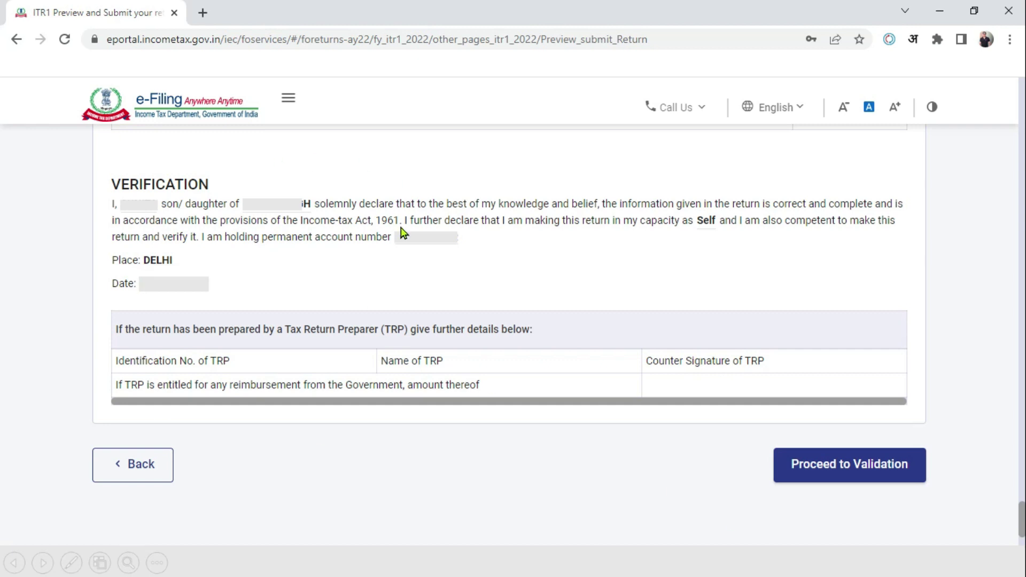
pyautogui.click(868, 462)
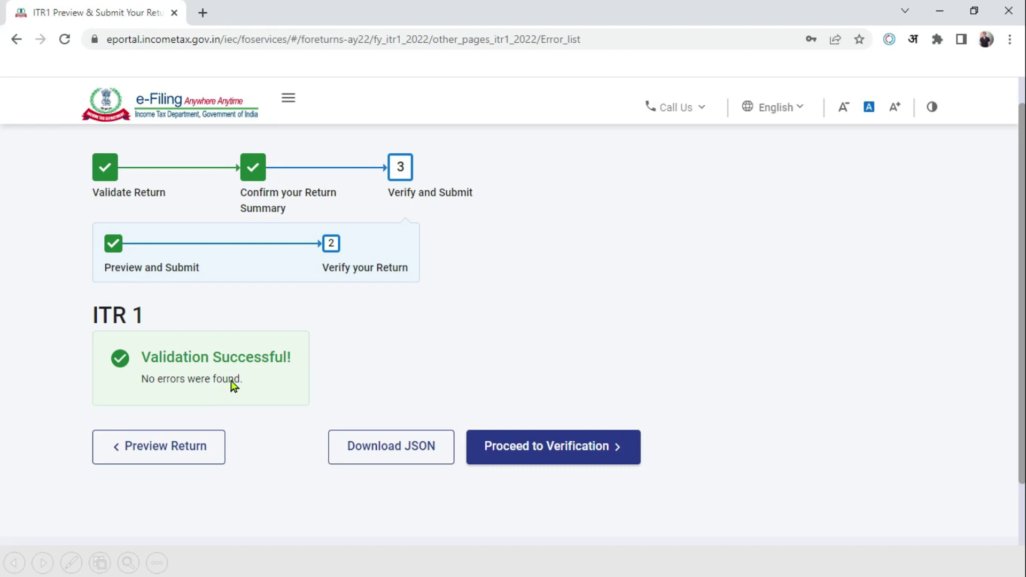
pyautogui.click(595, 451)
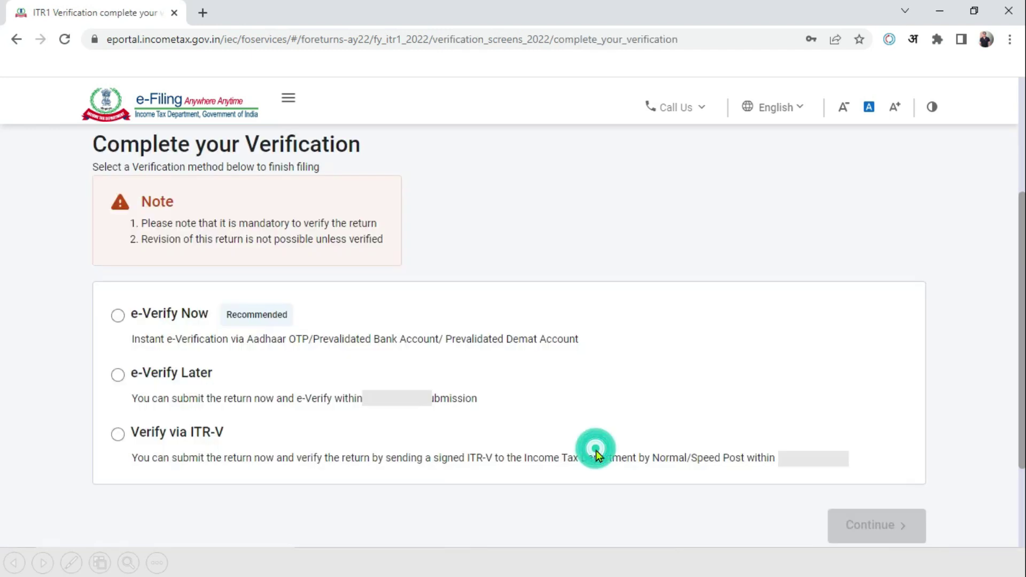
# Choose e-Verify Now with an OTP on the mobile number registered with Aadhaar, and continue to the OTP consent.
pyautogui.click(118, 318)
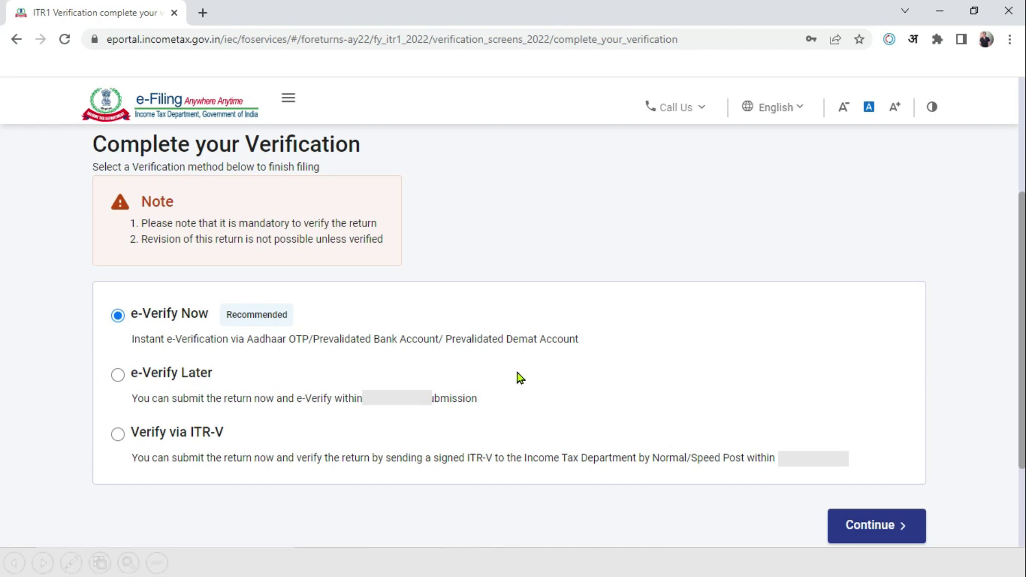
pyautogui.click(833, 520)
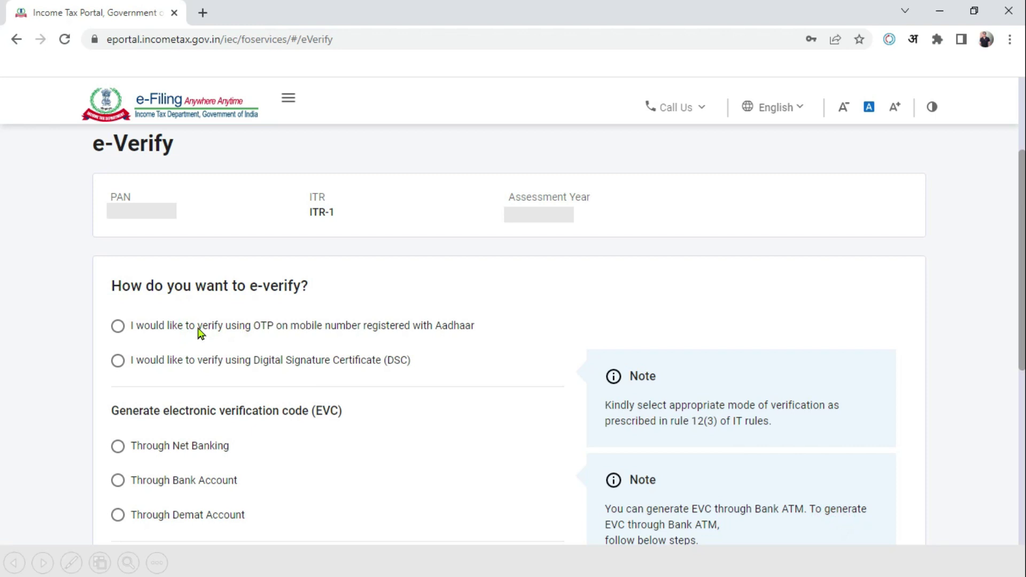
pyautogui.click(165, 331)
pyautogui.hotkey('ctrl', '-')
pyautogui.hotkey('ctrl', '-')
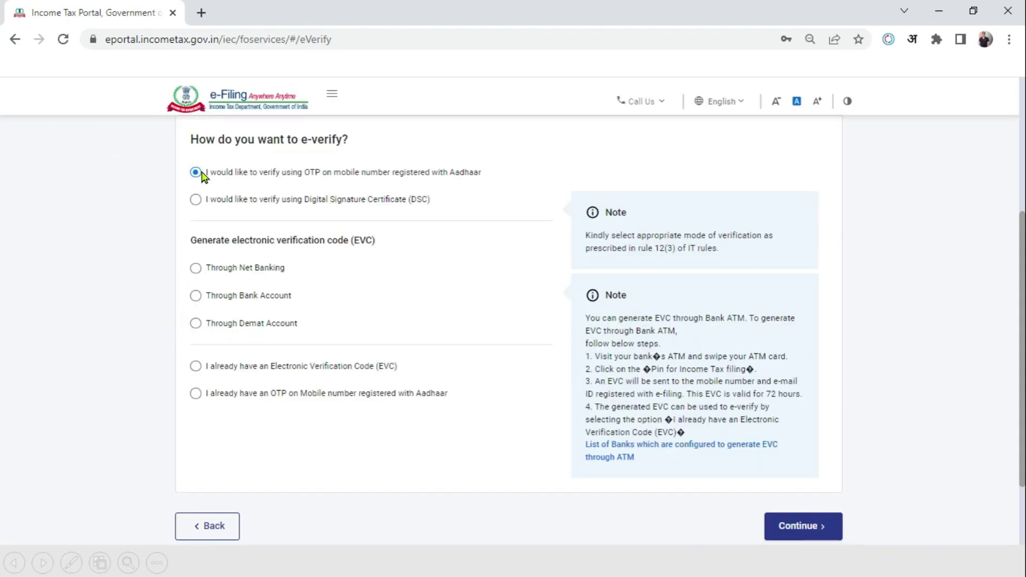
pyautogui.click(803, 526)
pyautogui.hotkey('ctrl', '0')
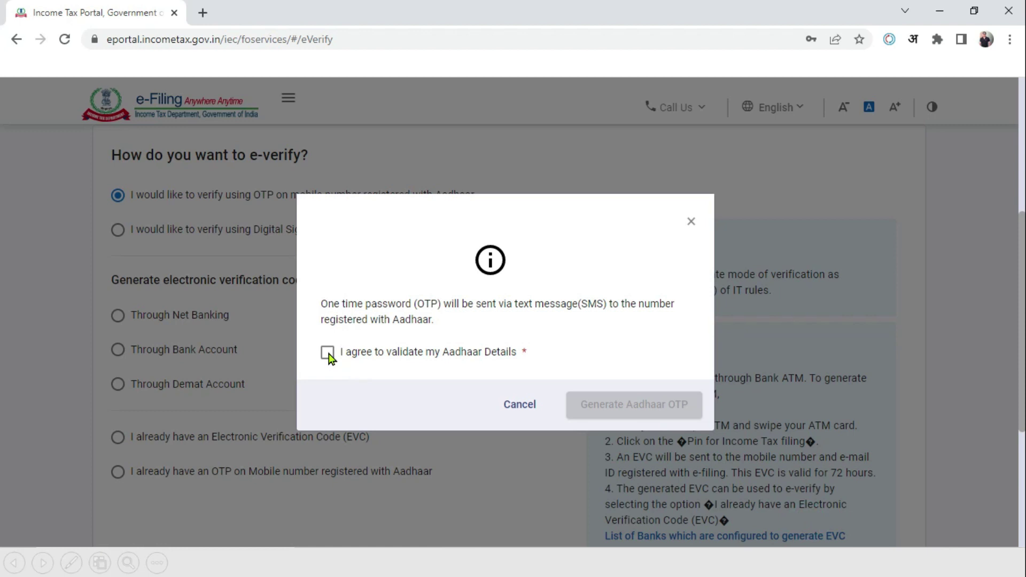
# Agree to validate the Aadhaar details, generate the Aadhaar OTP, enter and validate the OTP, and submit the return.
pyautogui.click(328, 354)
pyautogui.click(604, 412)
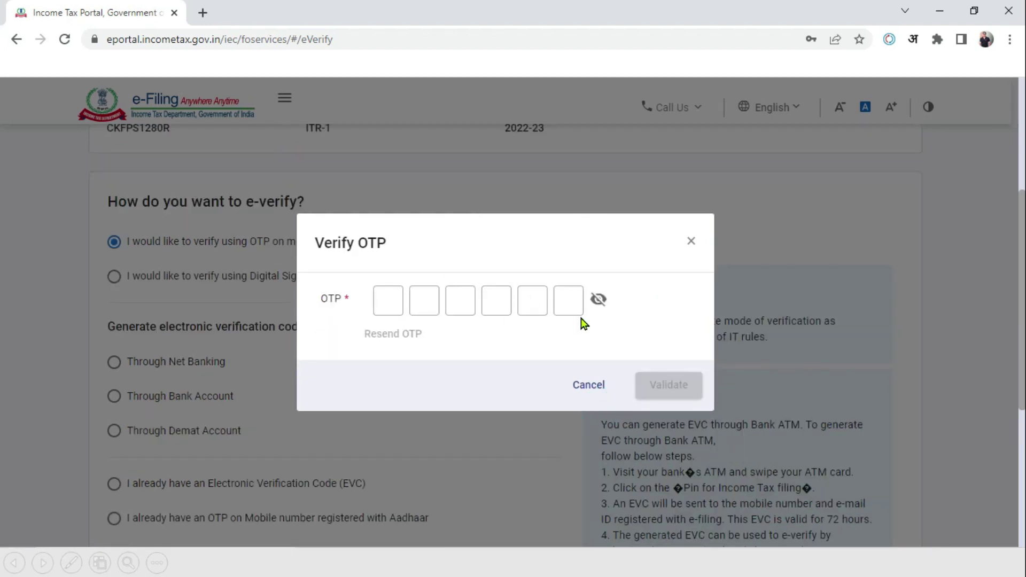
pyautogui.click(433, 305)
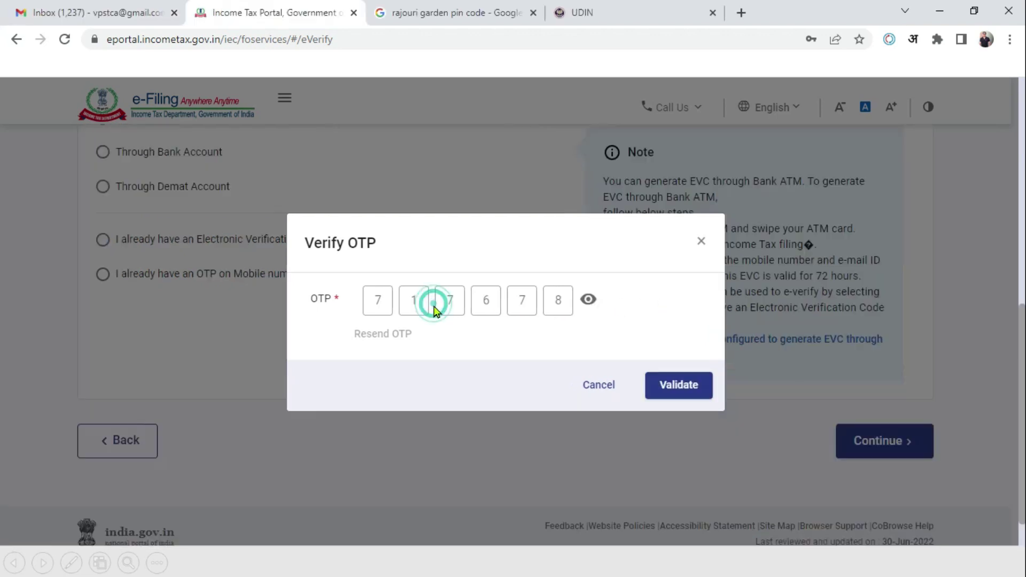
pyautogui.click(683, 386)
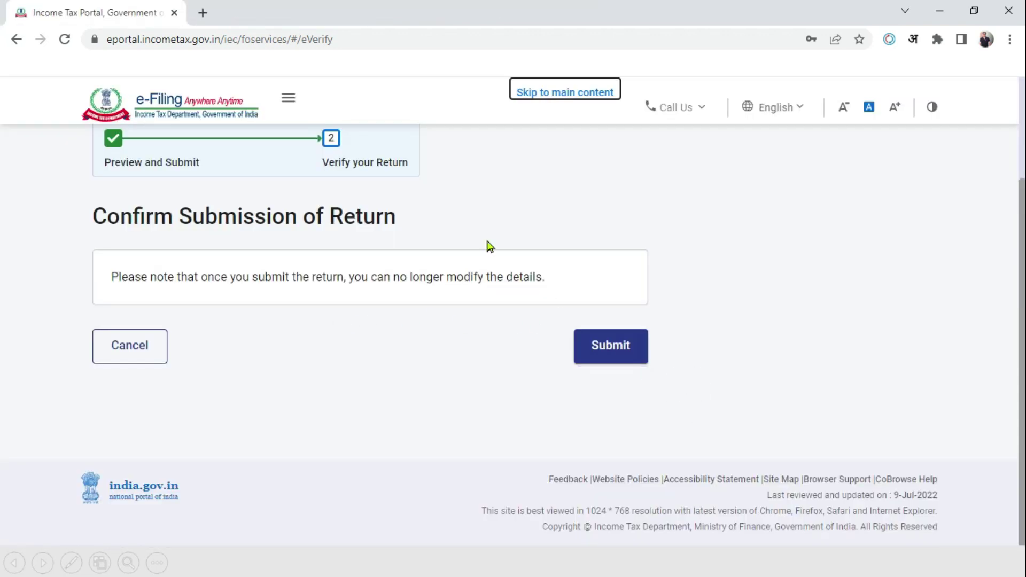
pyautogui.click(641, 362)
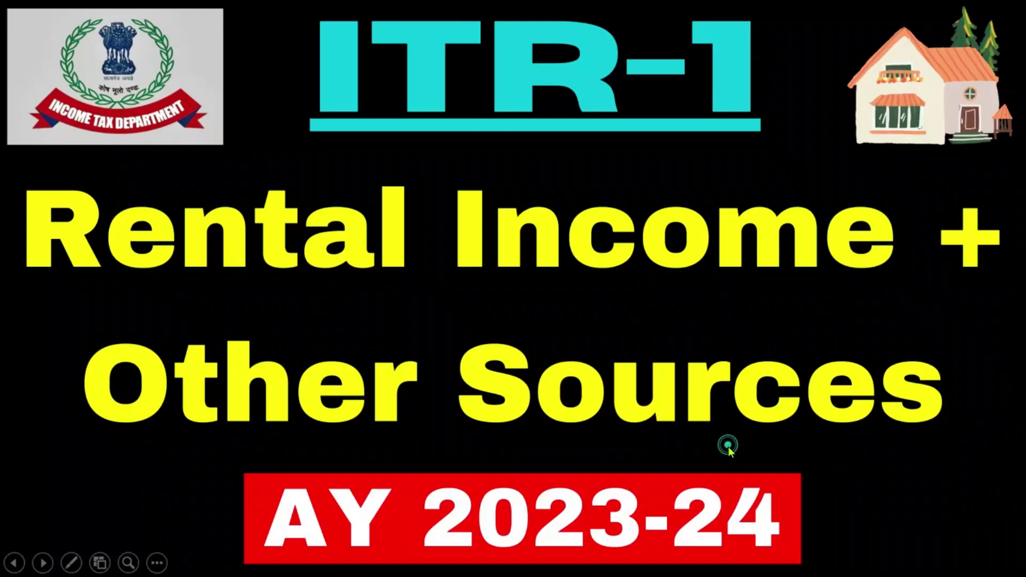
pyautogui.click(729, 446)
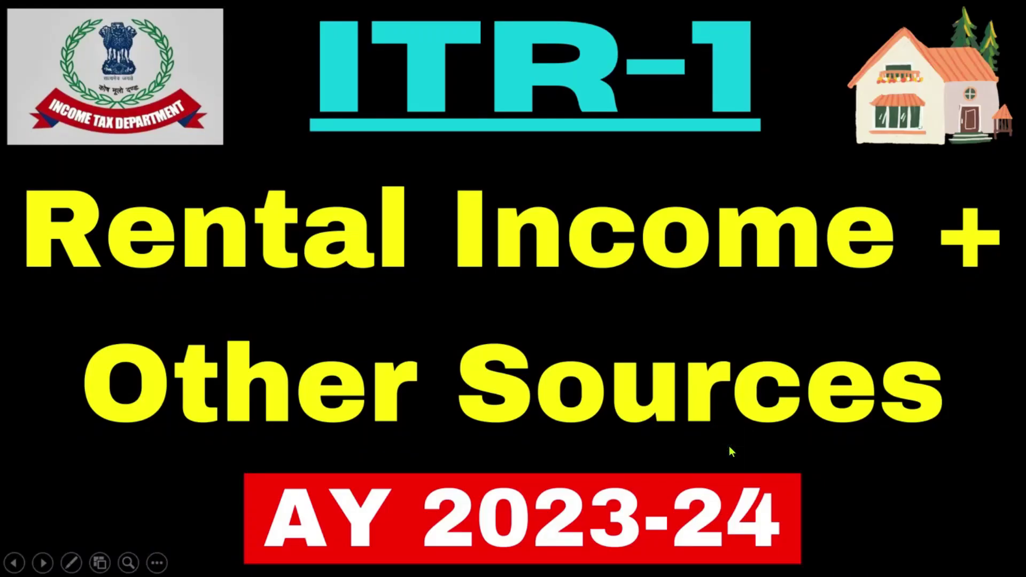